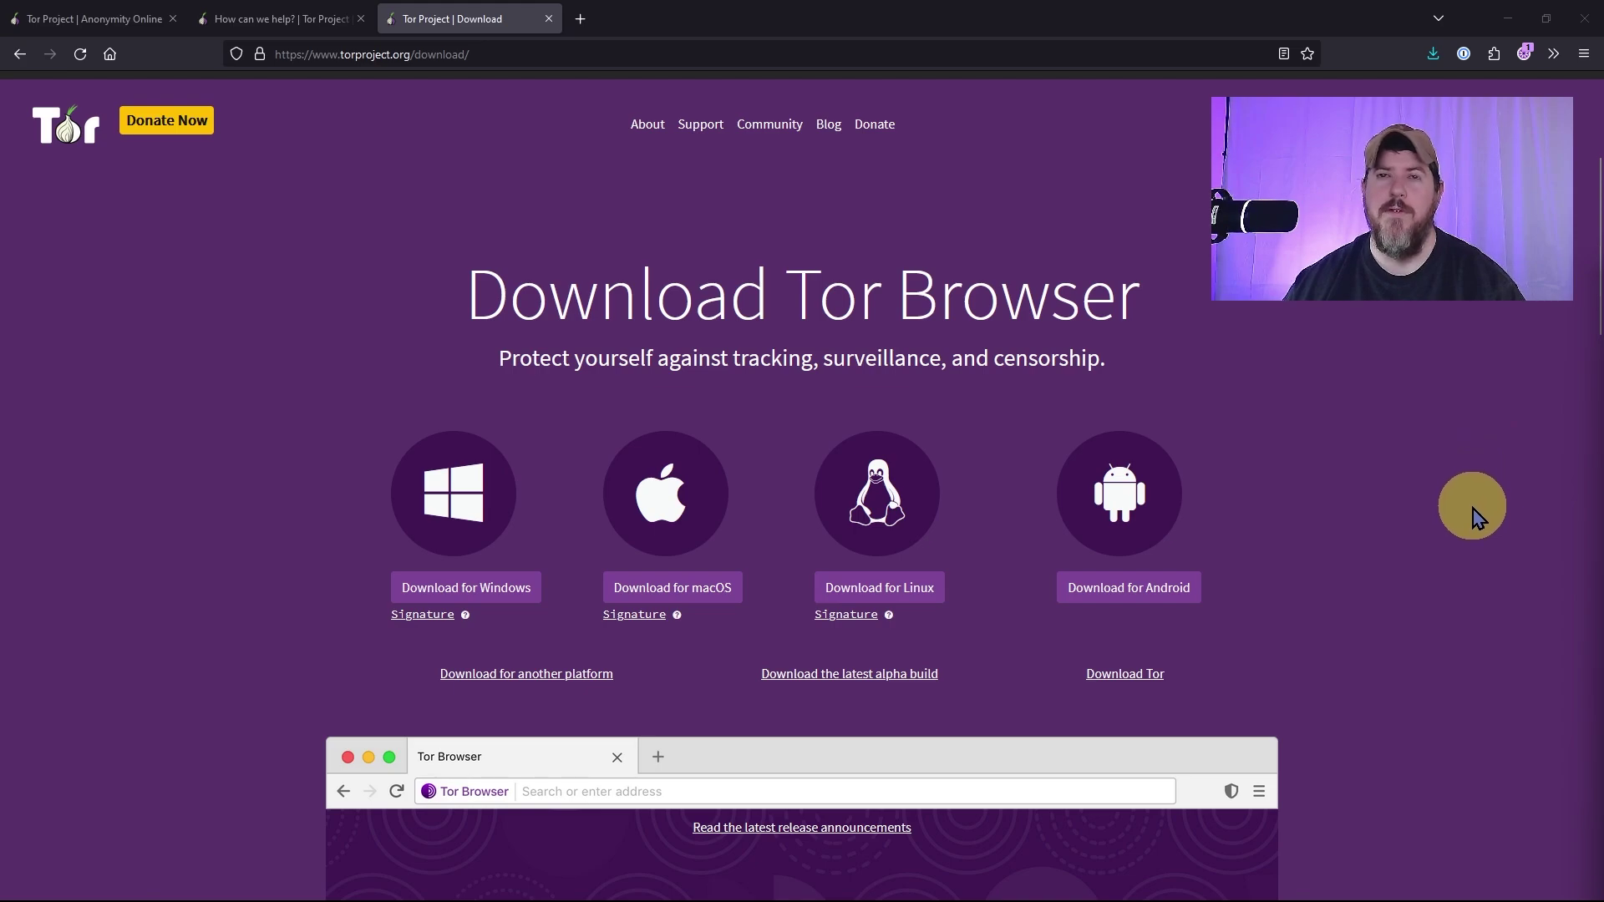
# Step: Scroll through the Tor manual's Downloading page covering GetTor by email, Telegram and mirrors
pyautogui.scroll(-1, 1469, 523)
pyautogui.scroll(-1, 1336, 524)
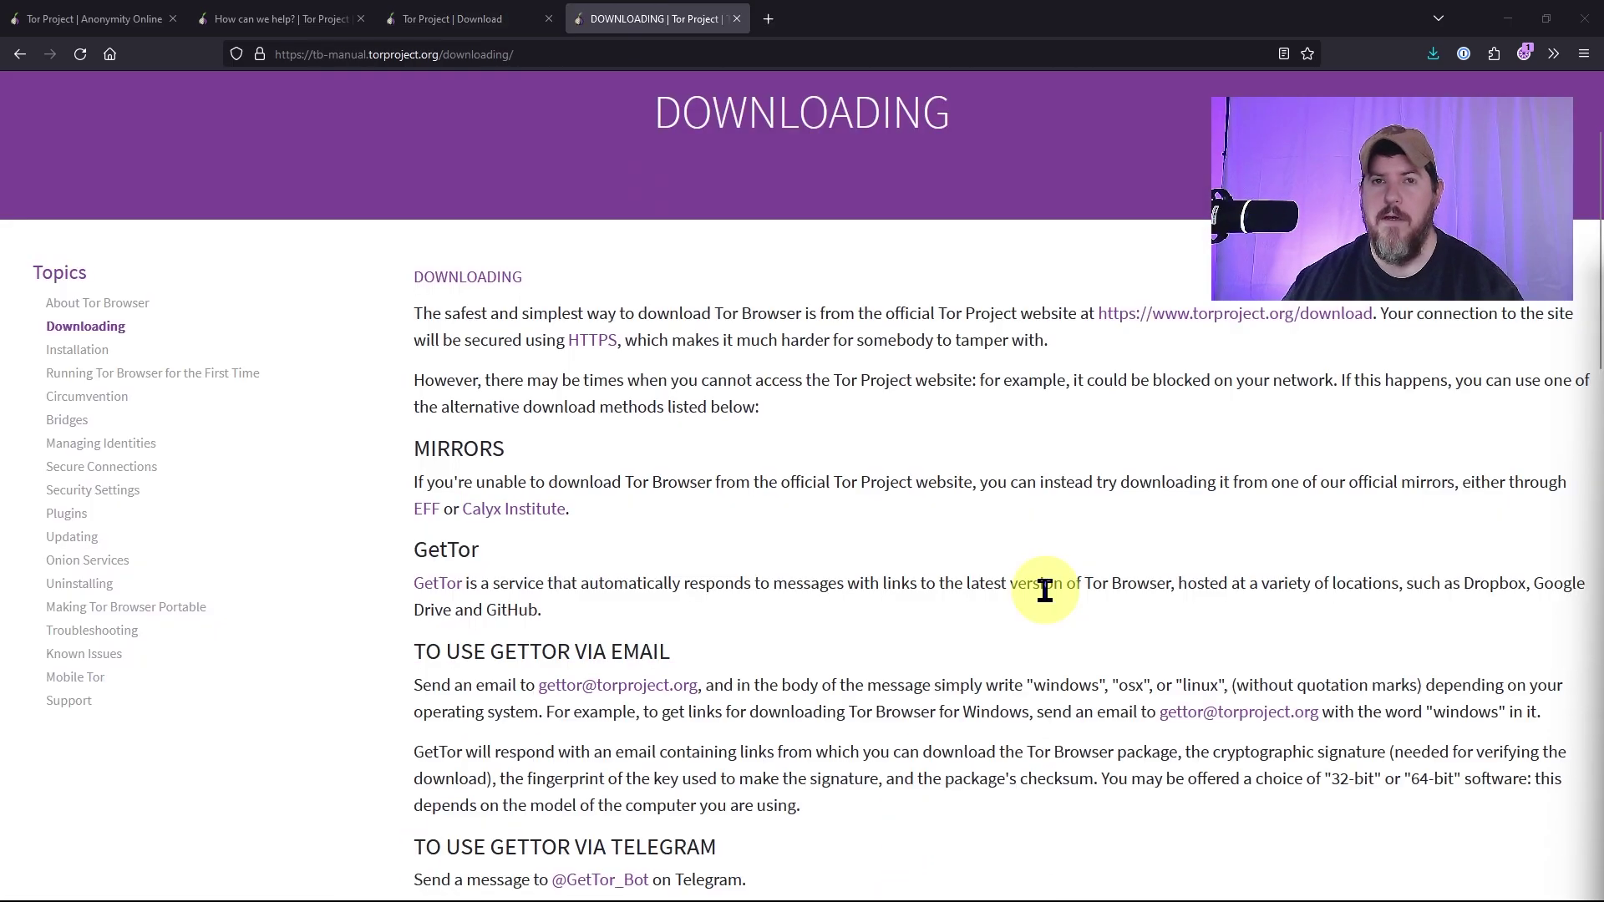
pyautogui.scroll(2, 1044, 591)
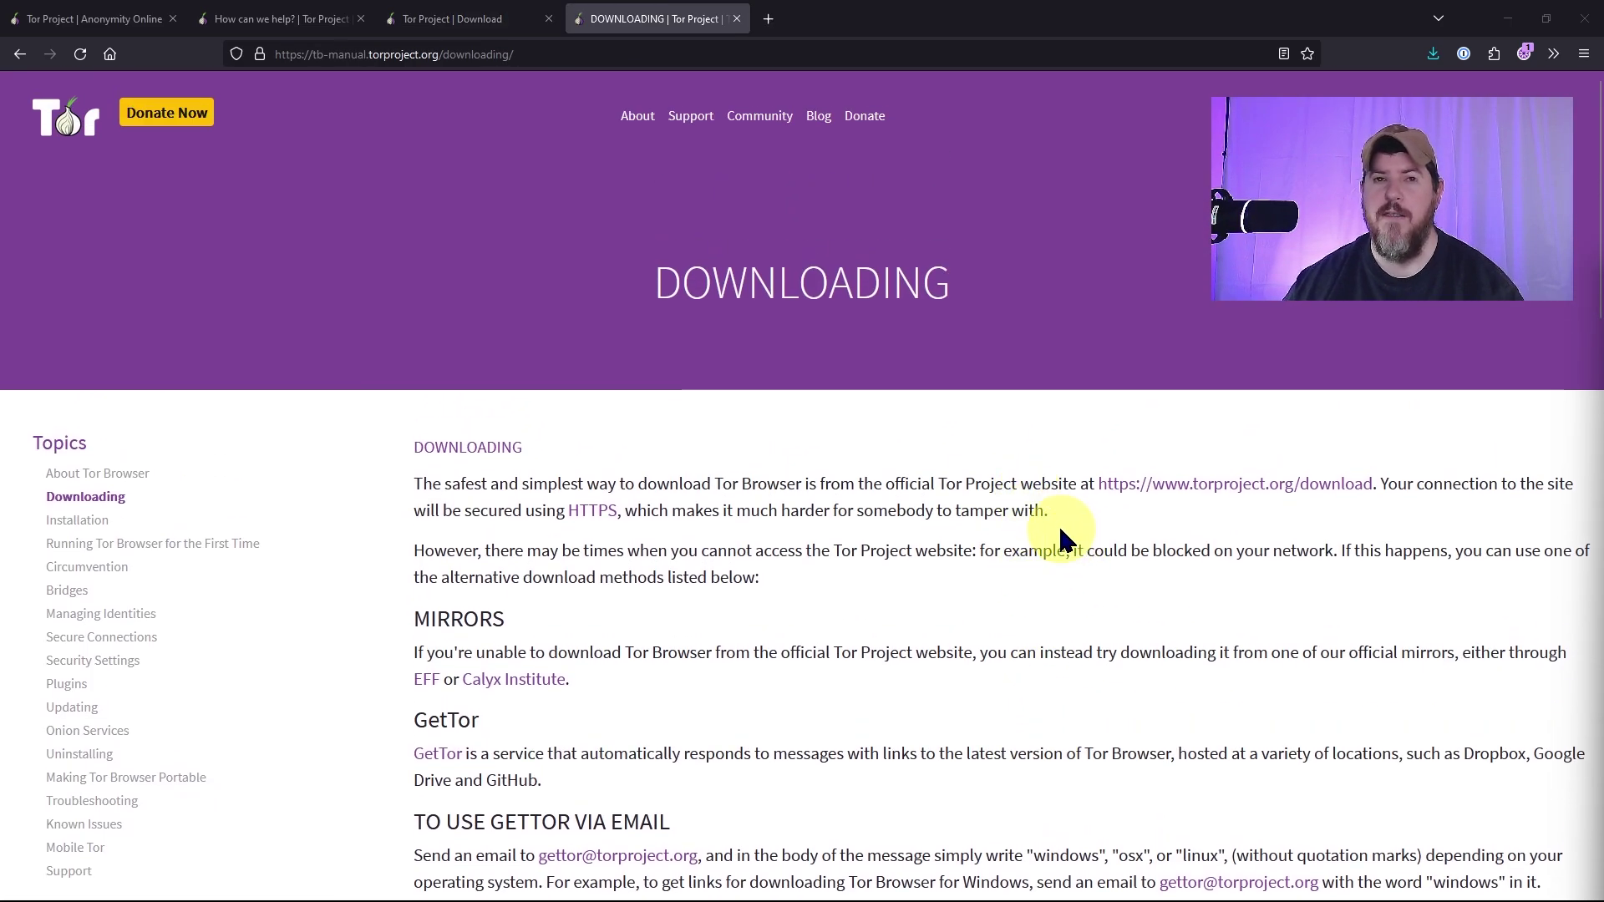
pyautogui.scroll(-3, 1061, 539)
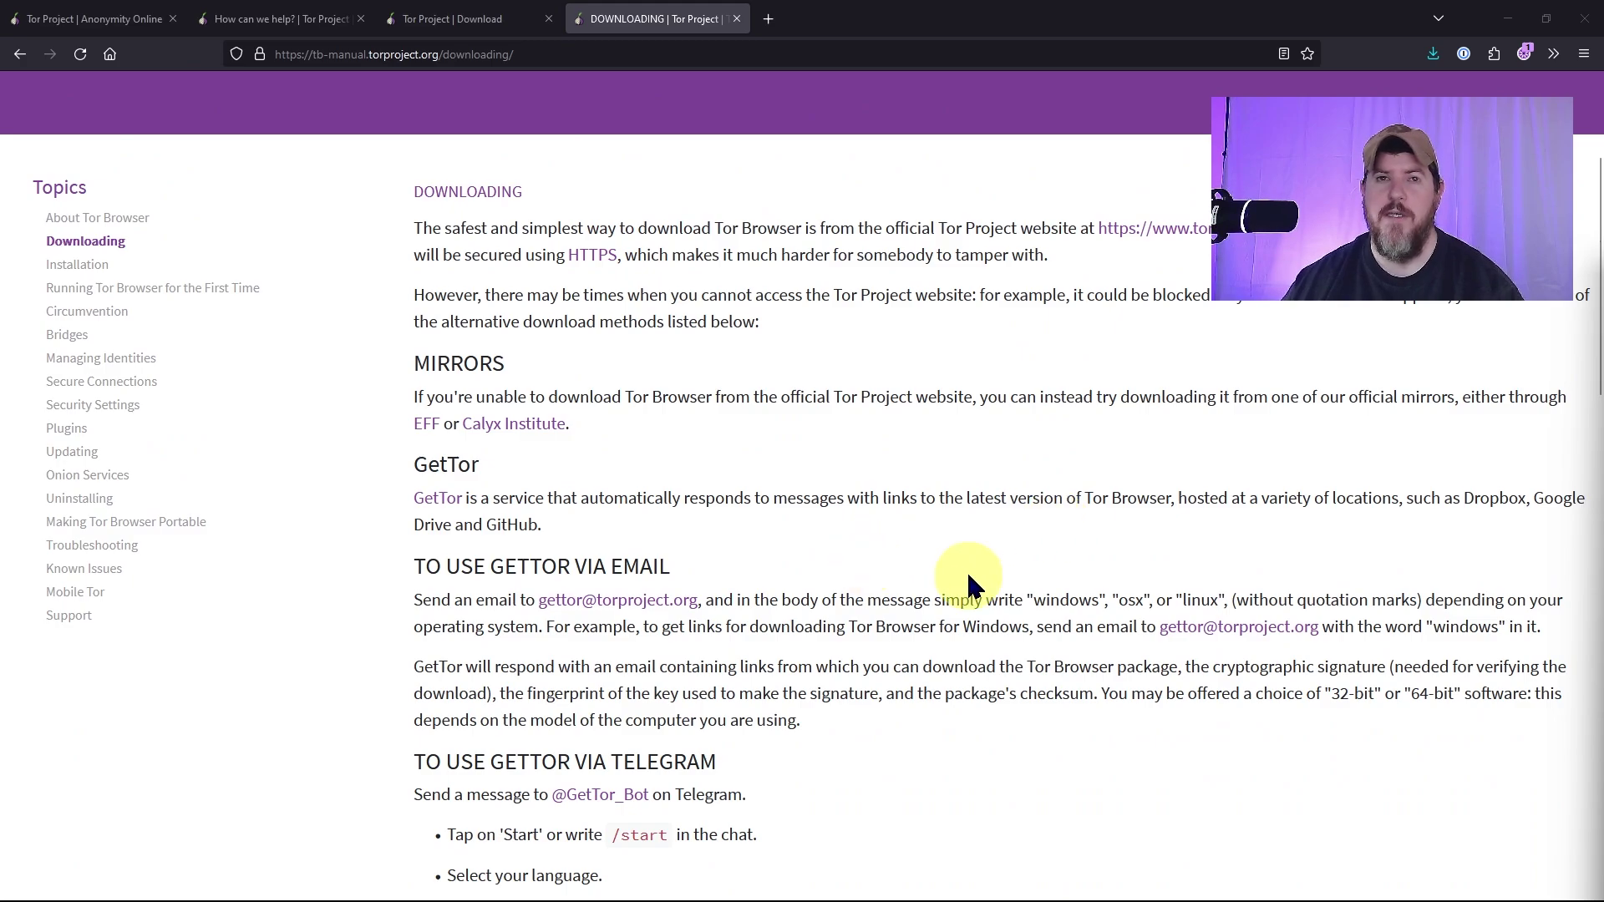
pyautogui.scroll(-3, 969, 585)
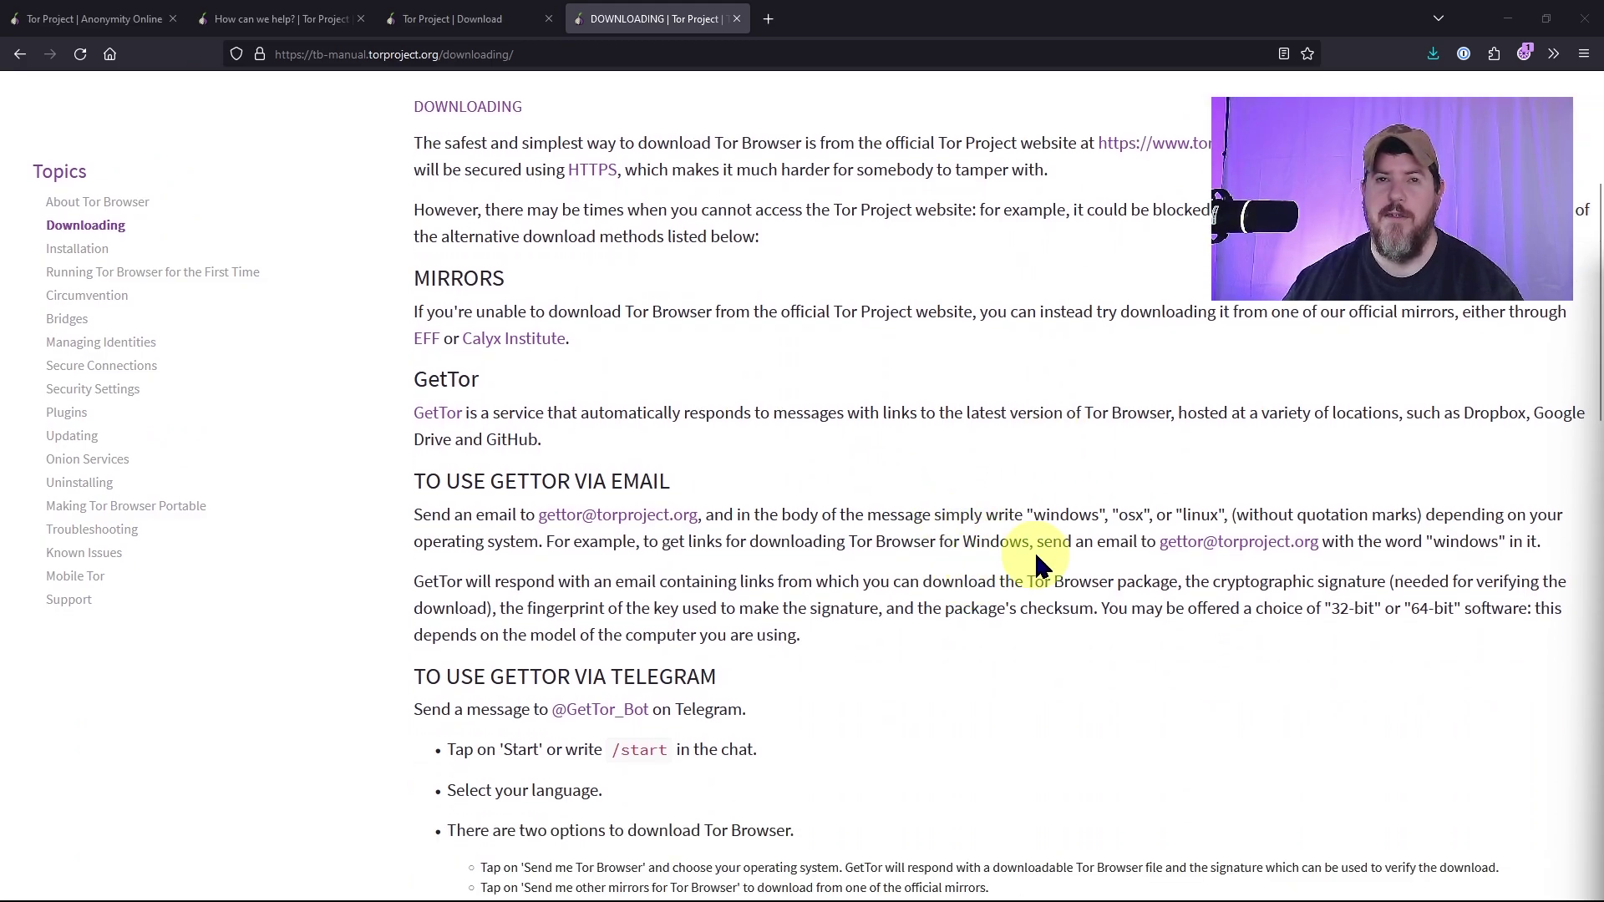
pyautogui.scroll(-9, 1034, 554)
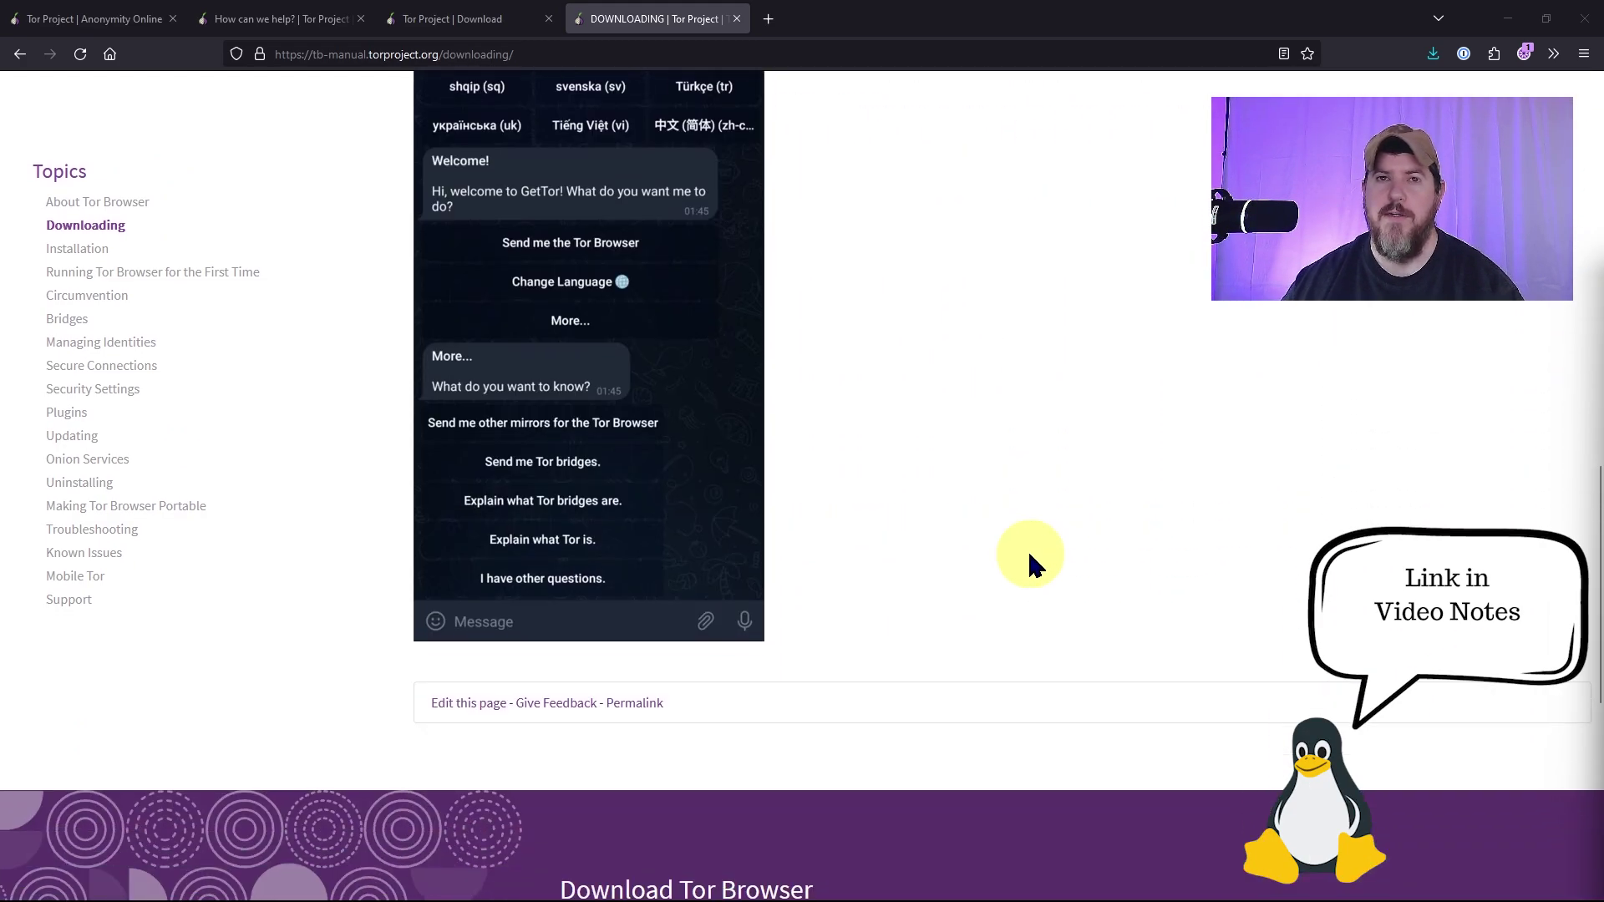
pyautogui.scroll(15, 1015, 525)
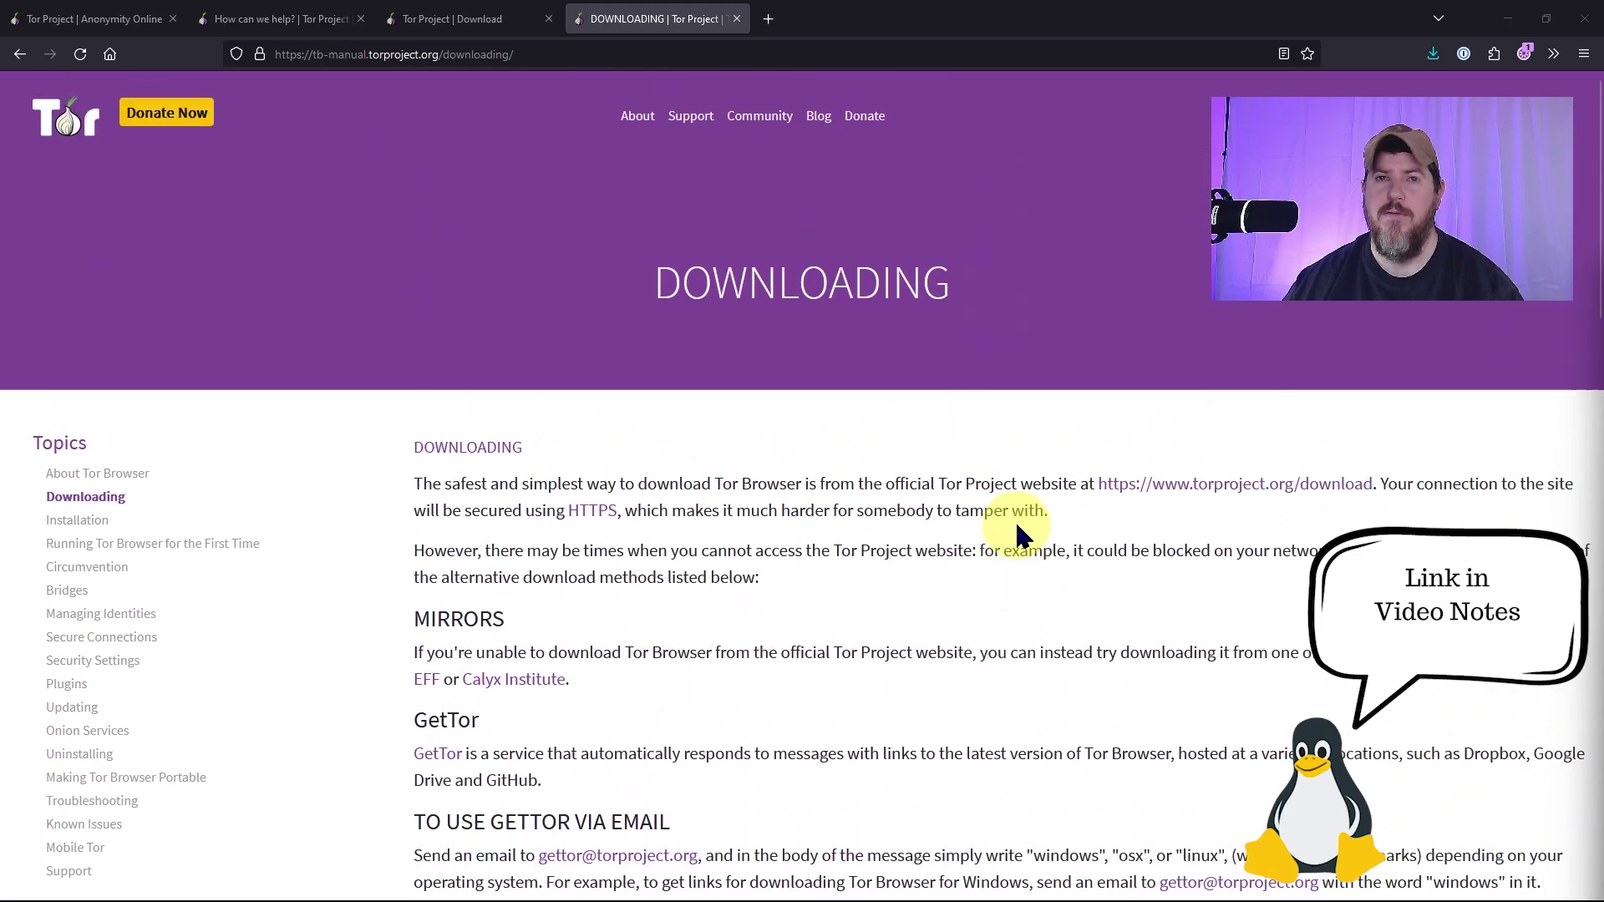
# Step: Download the Windows Tor Browser 13.0.5 installer and save it to the Downloads folder
pyautogui.click(452, 19)
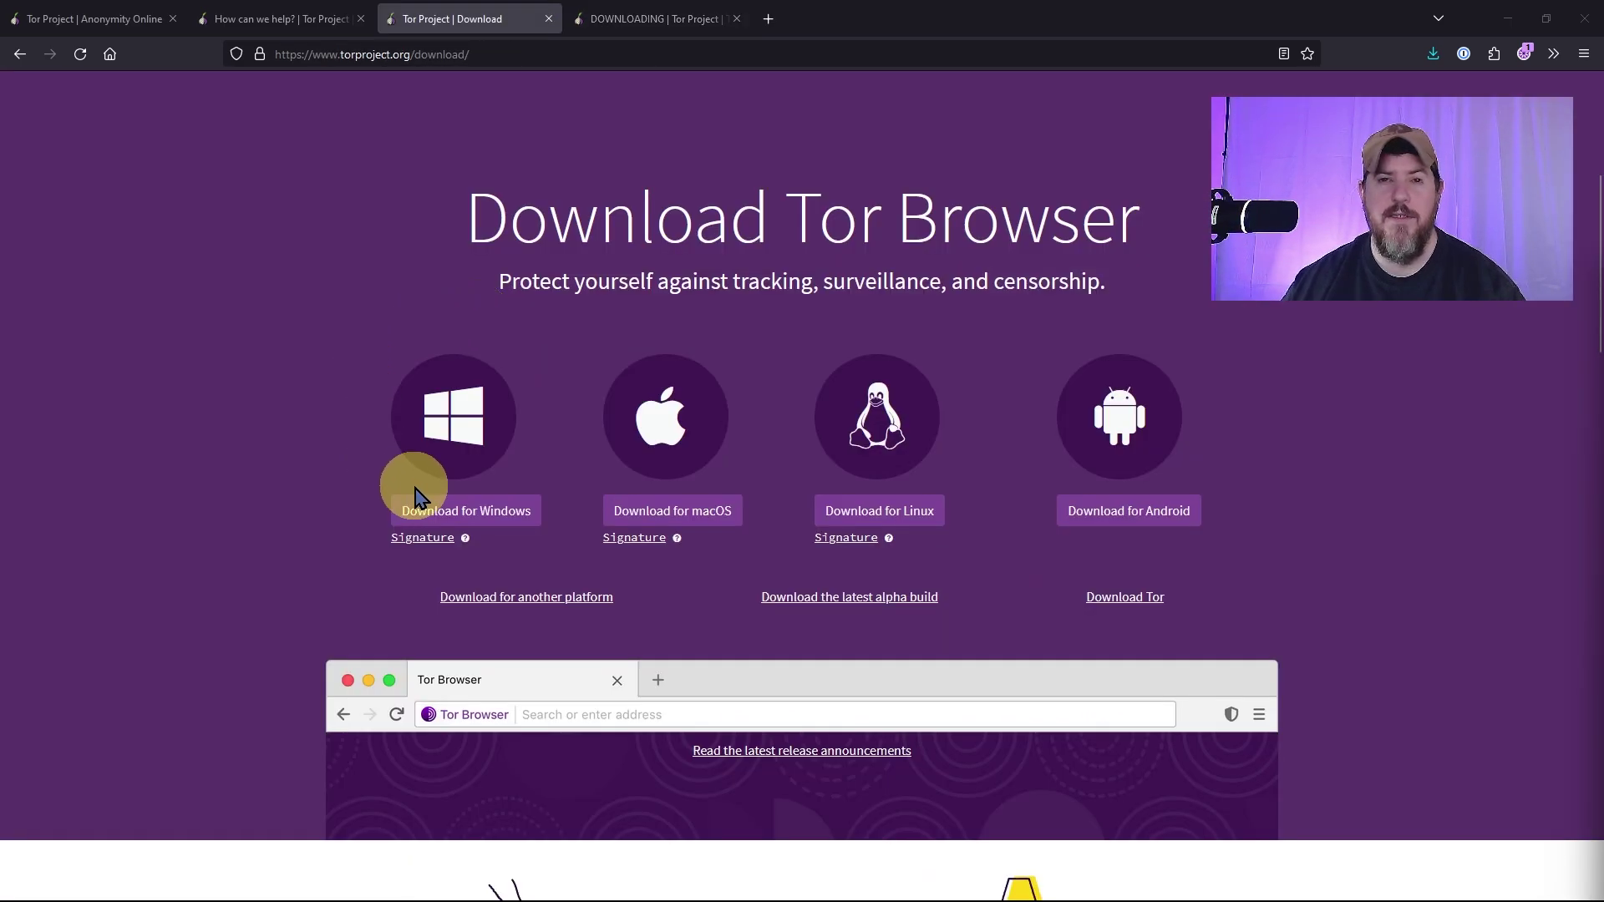
pyautogui.scroll(-1, 518, 535)
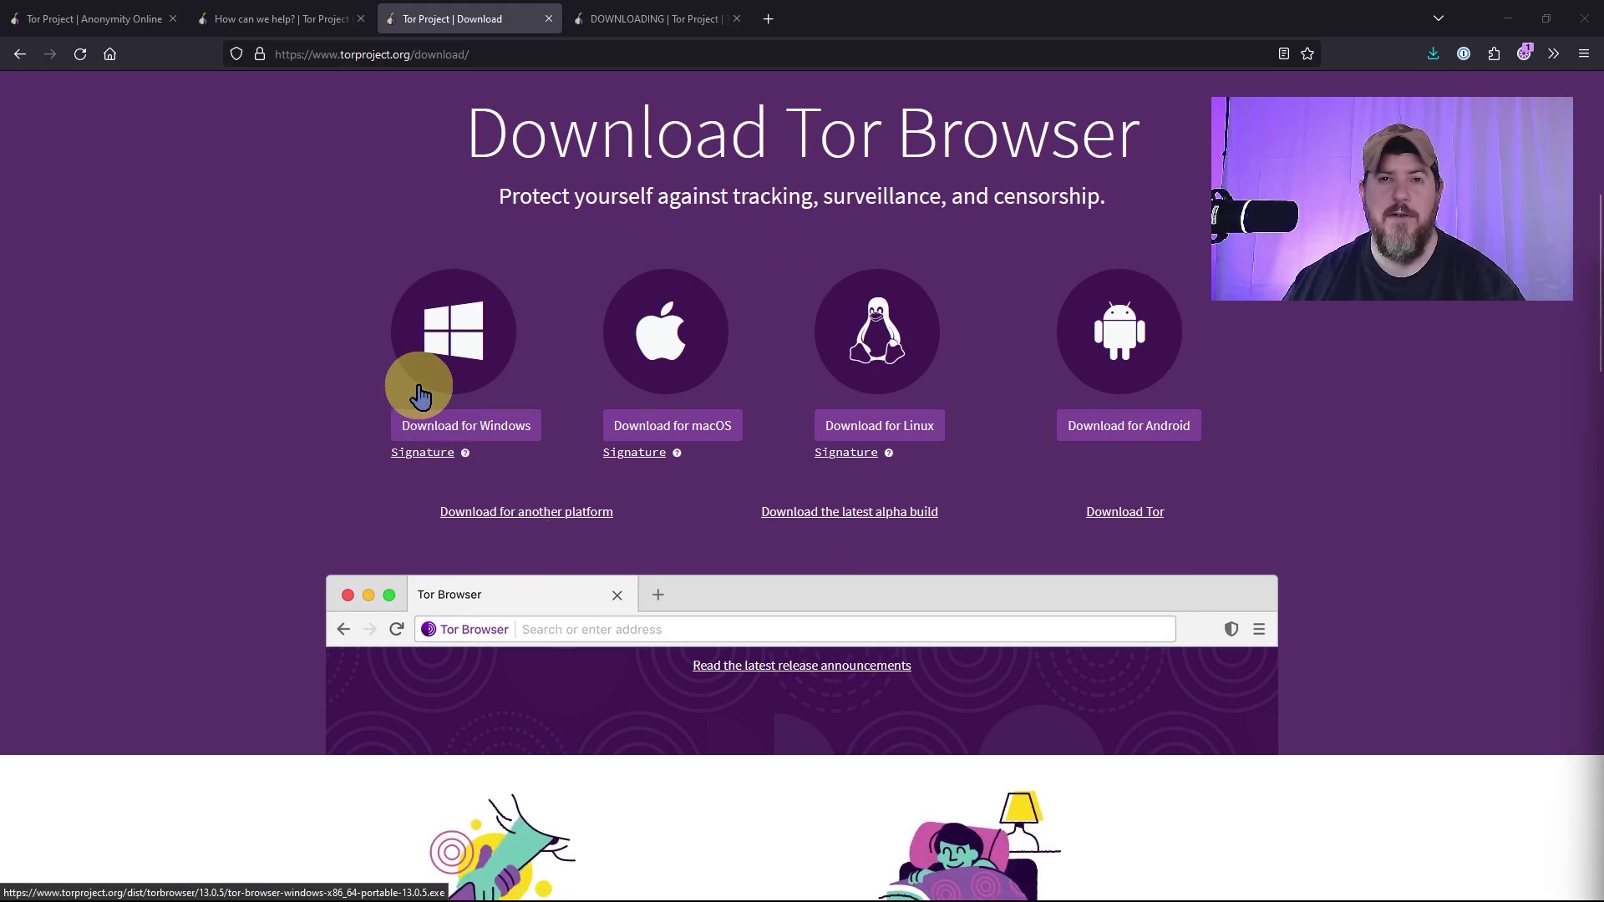
pyautogui.click(455, 431)
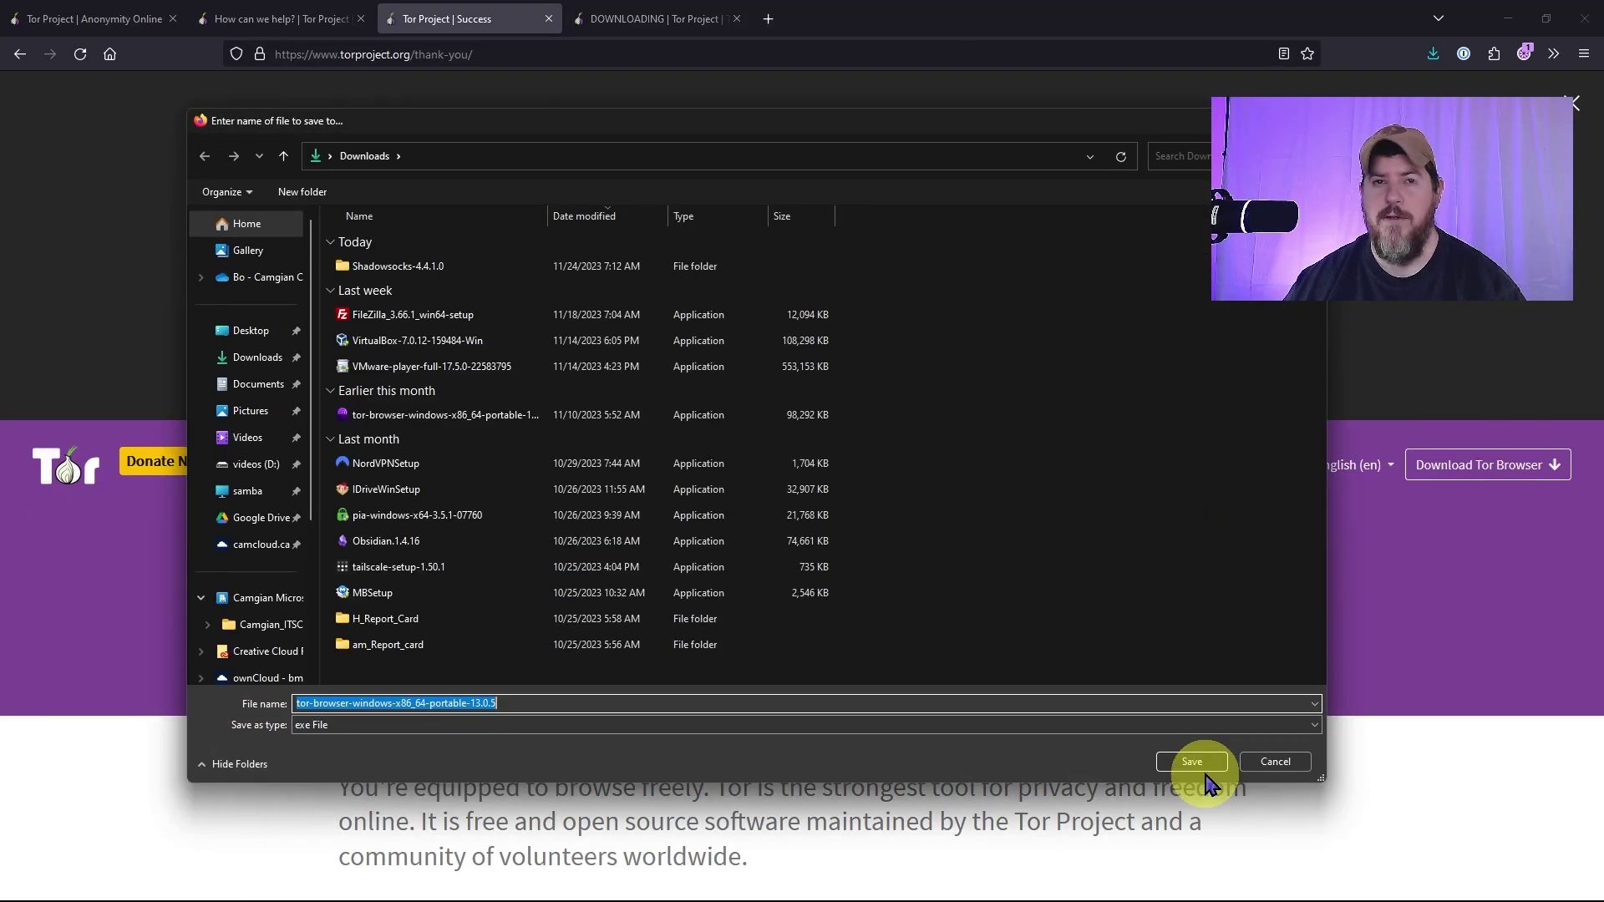
pyautogui.click(1200, 756)
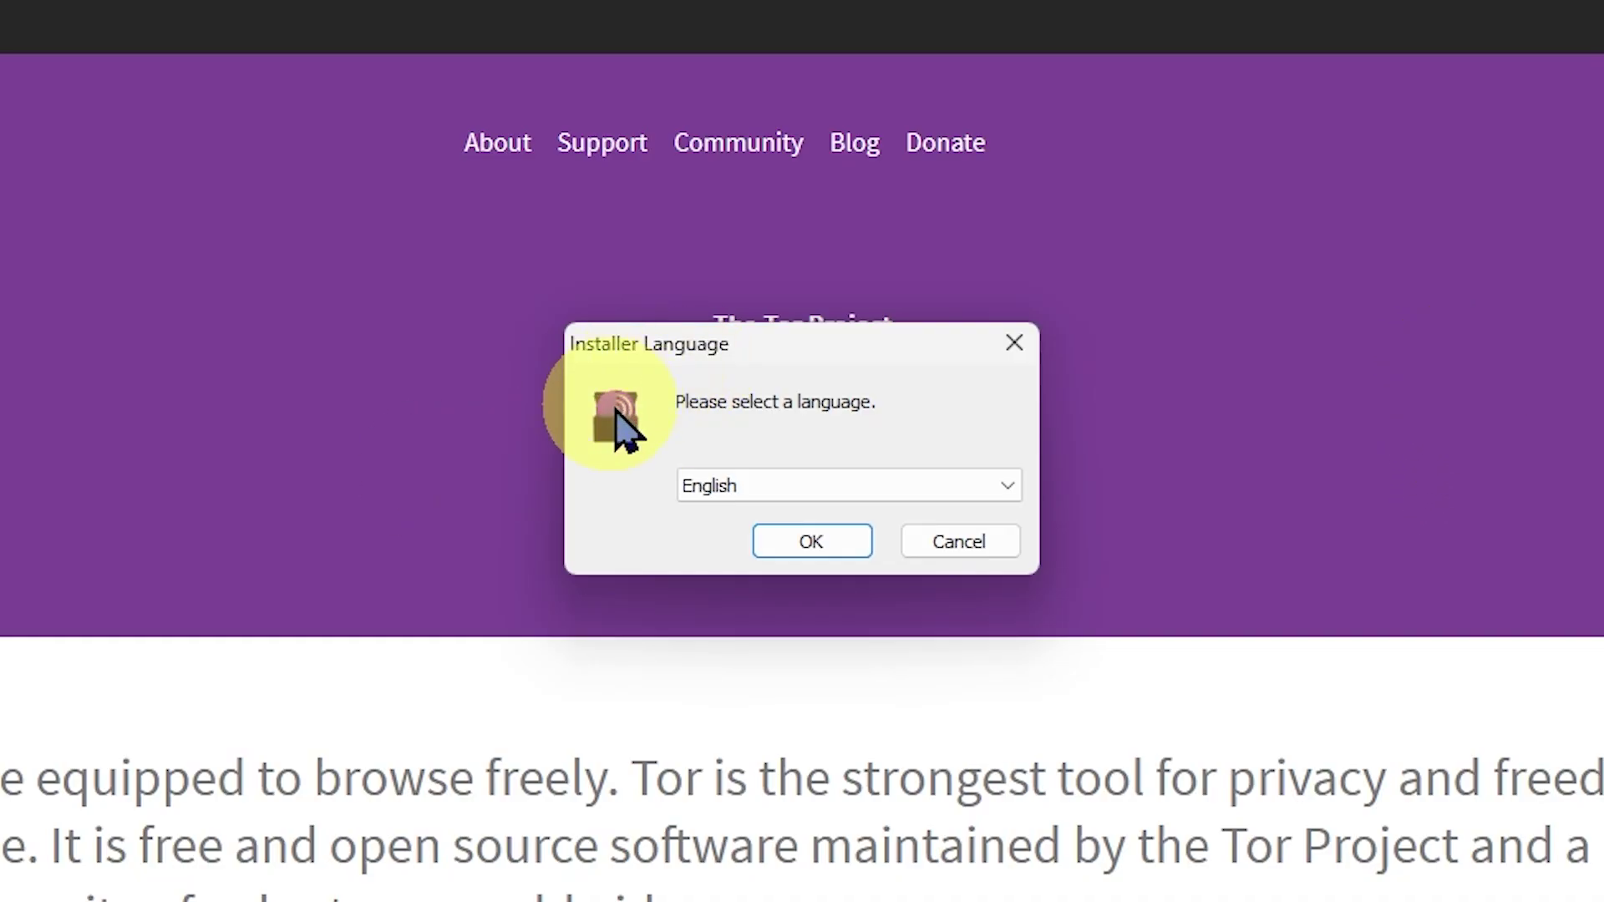
# Step: Install Tor Browser in English into a Tor Browser folder on the Desktop, then launch it
pyautogui.click(796, 544)
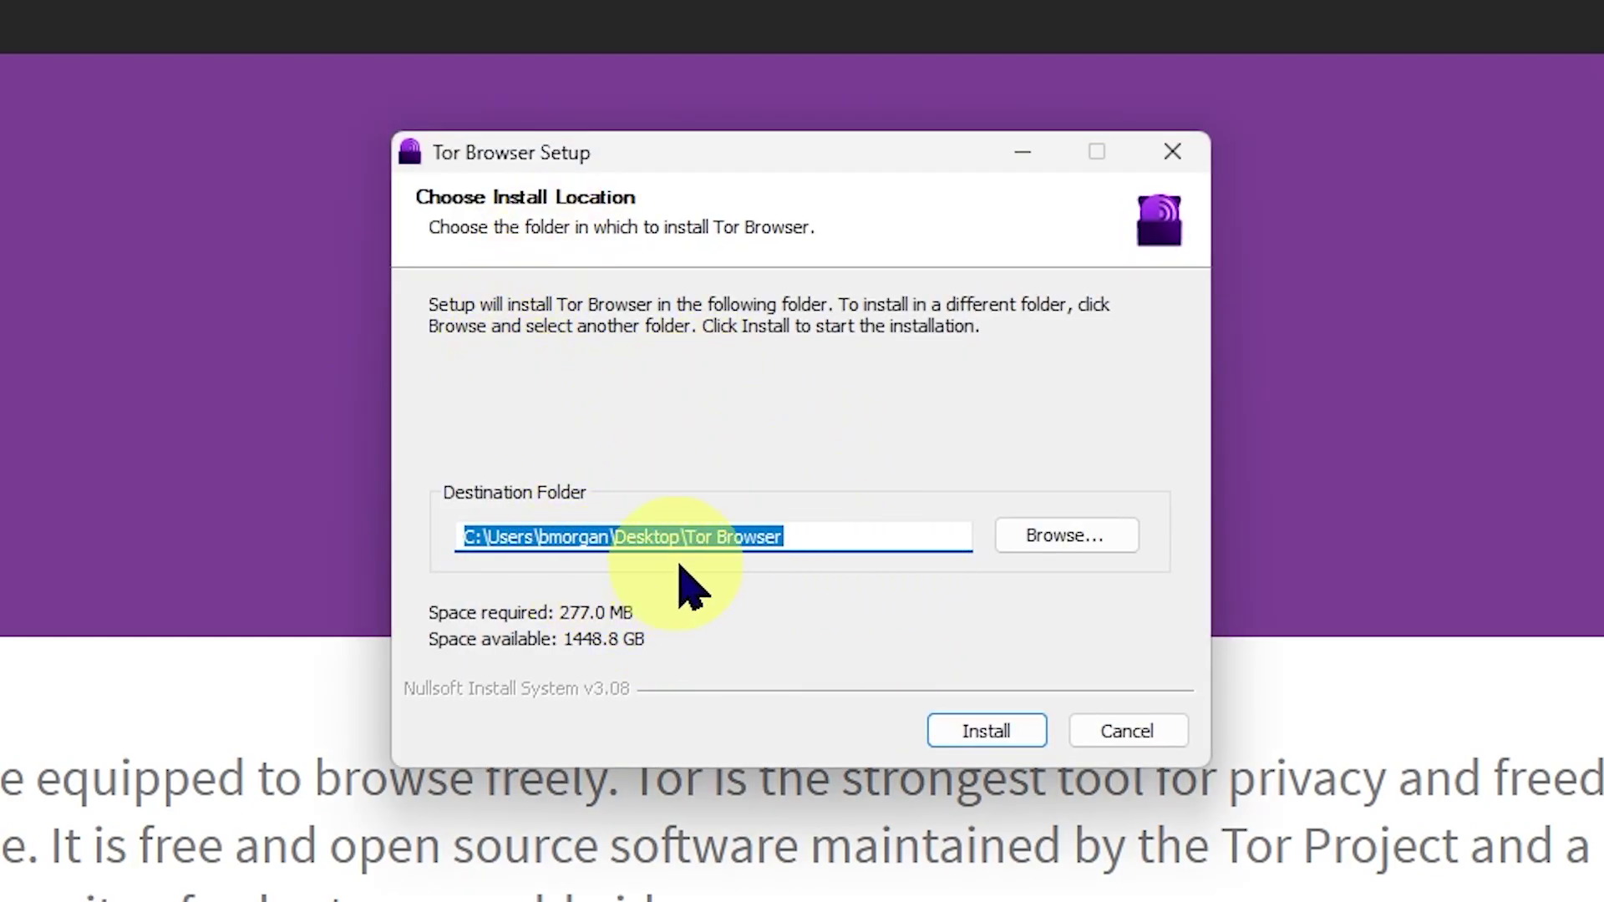
pyautogui.click(1021, 735)
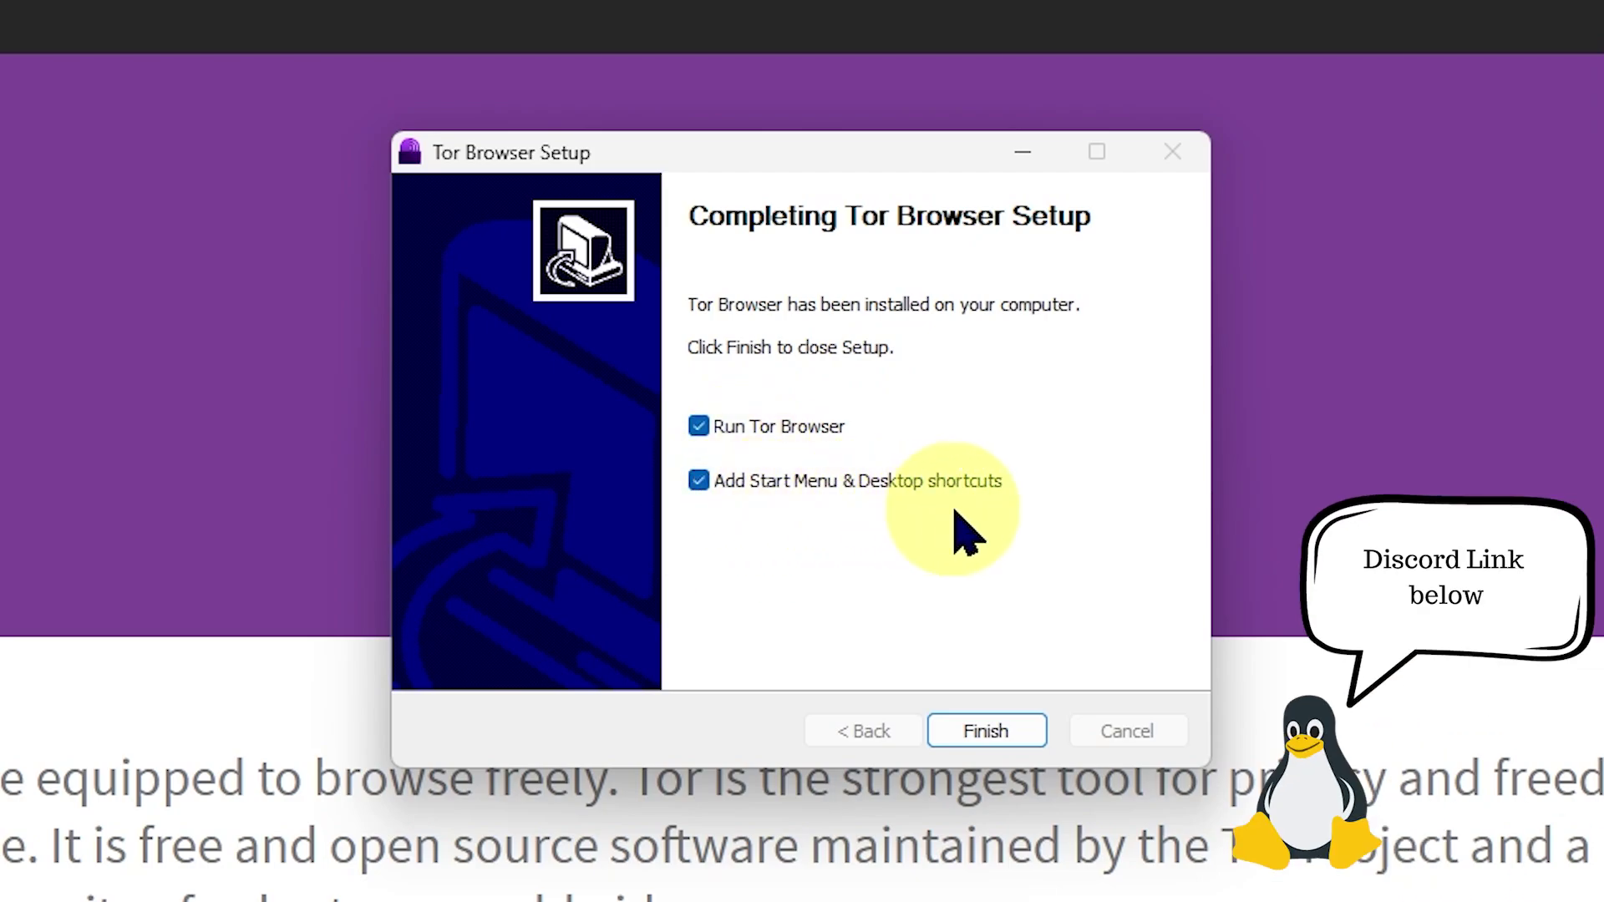
pyautogui.click(1020, 746)
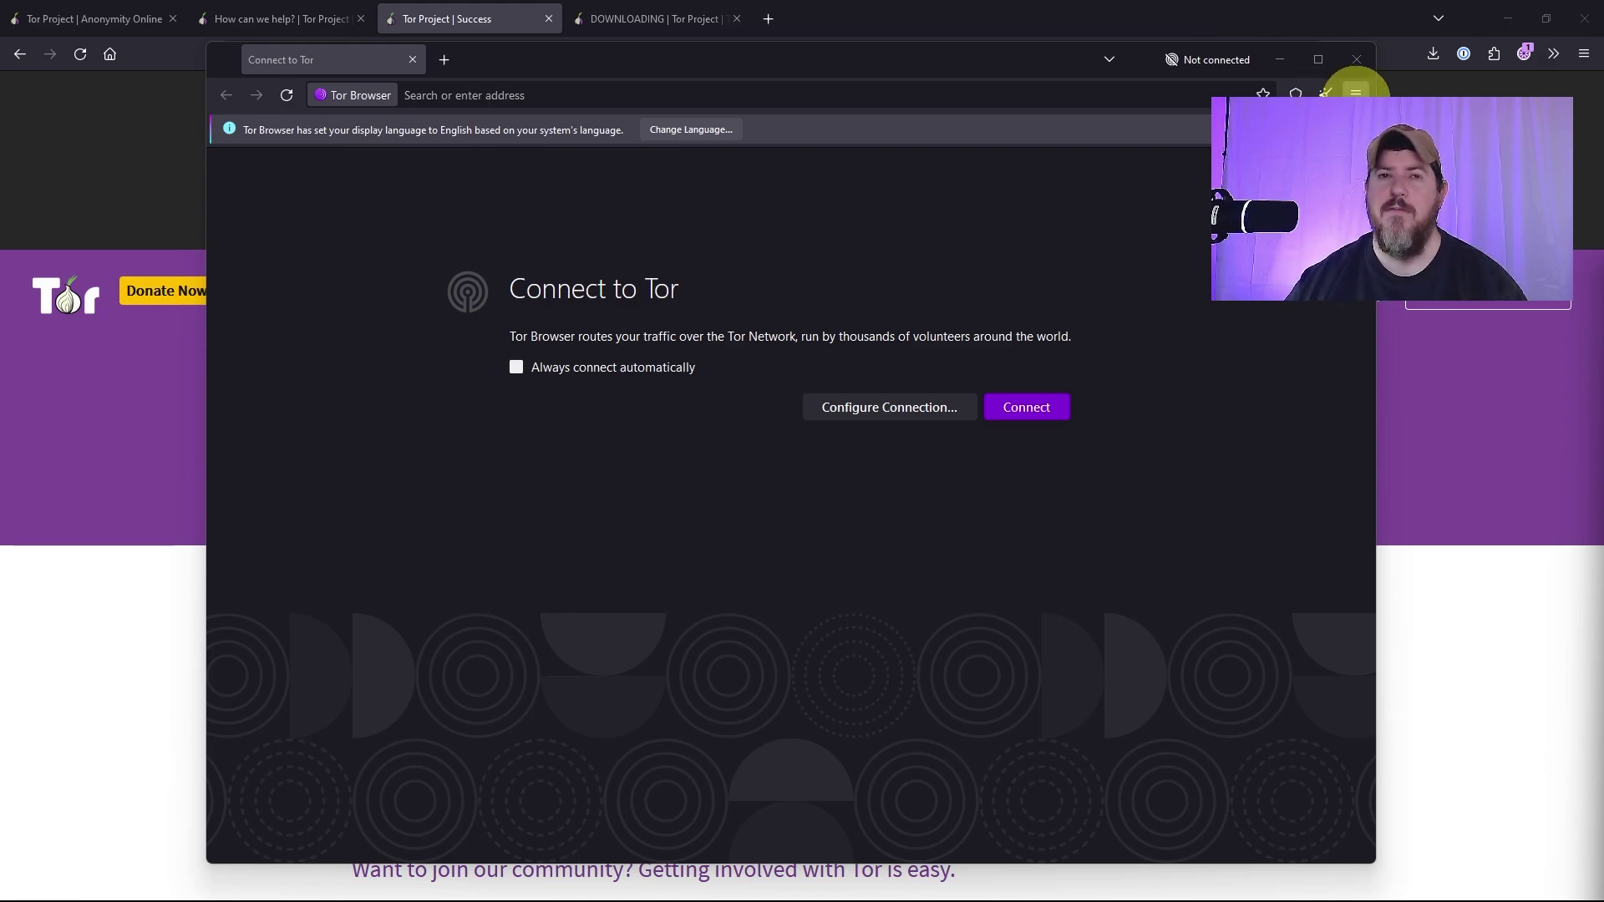
# Step: Open Tor Browser's Settings from the main menu
pyautogui.click(1356, 92)
pyautogui.click(1203, 506)
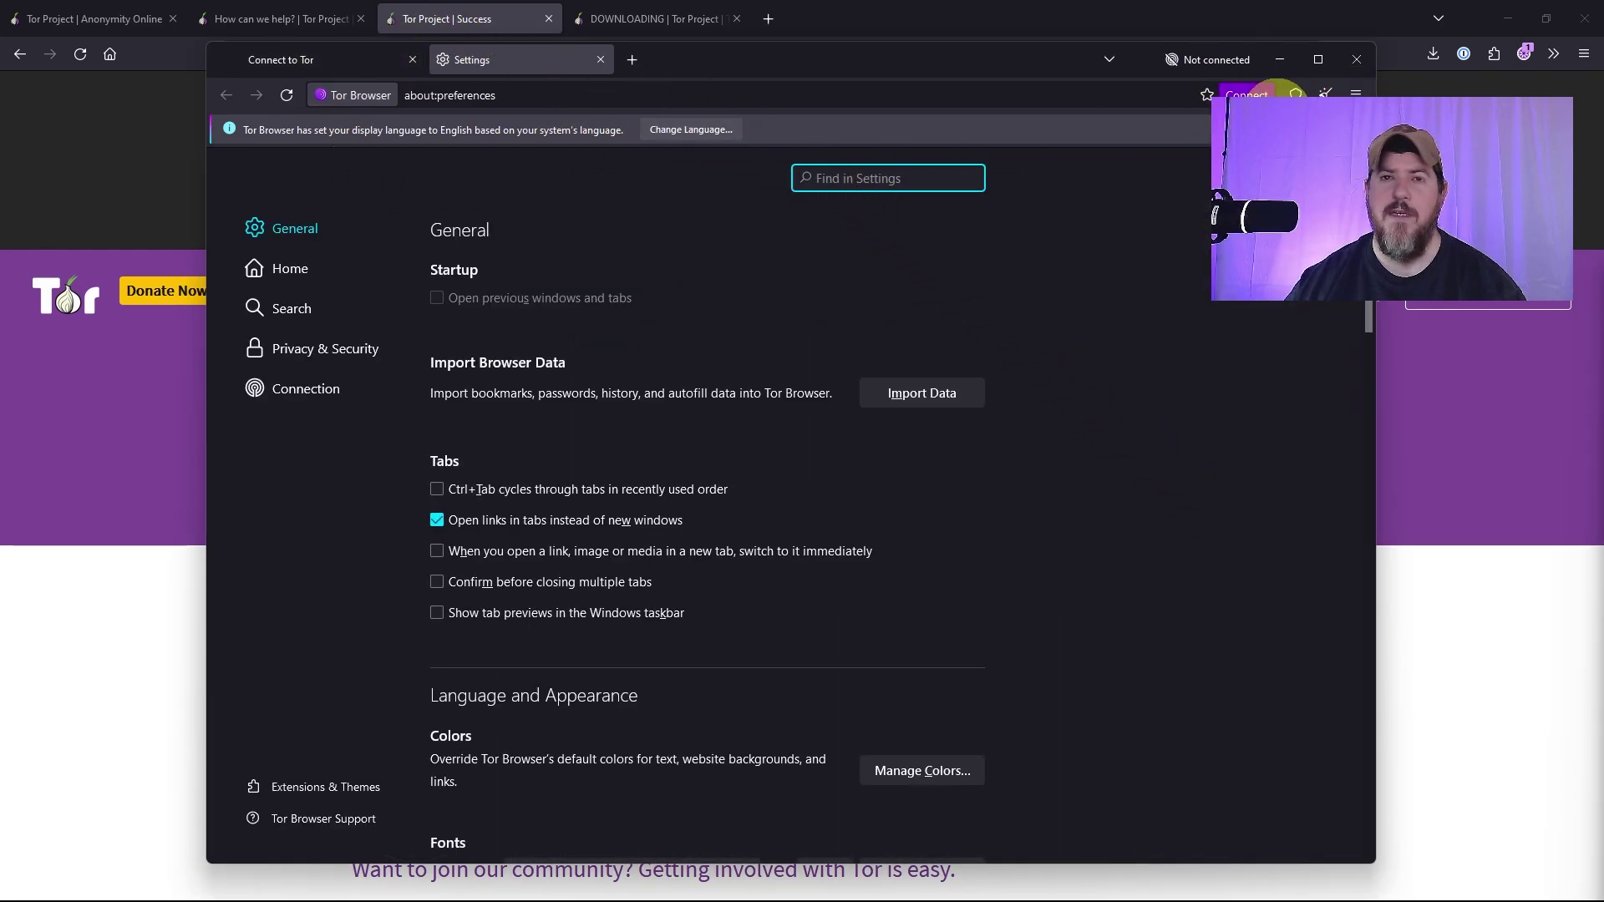
# Step: Maximize the window and raise the Privacy & Security level to Safer
pyautogui.click(1317, 61)
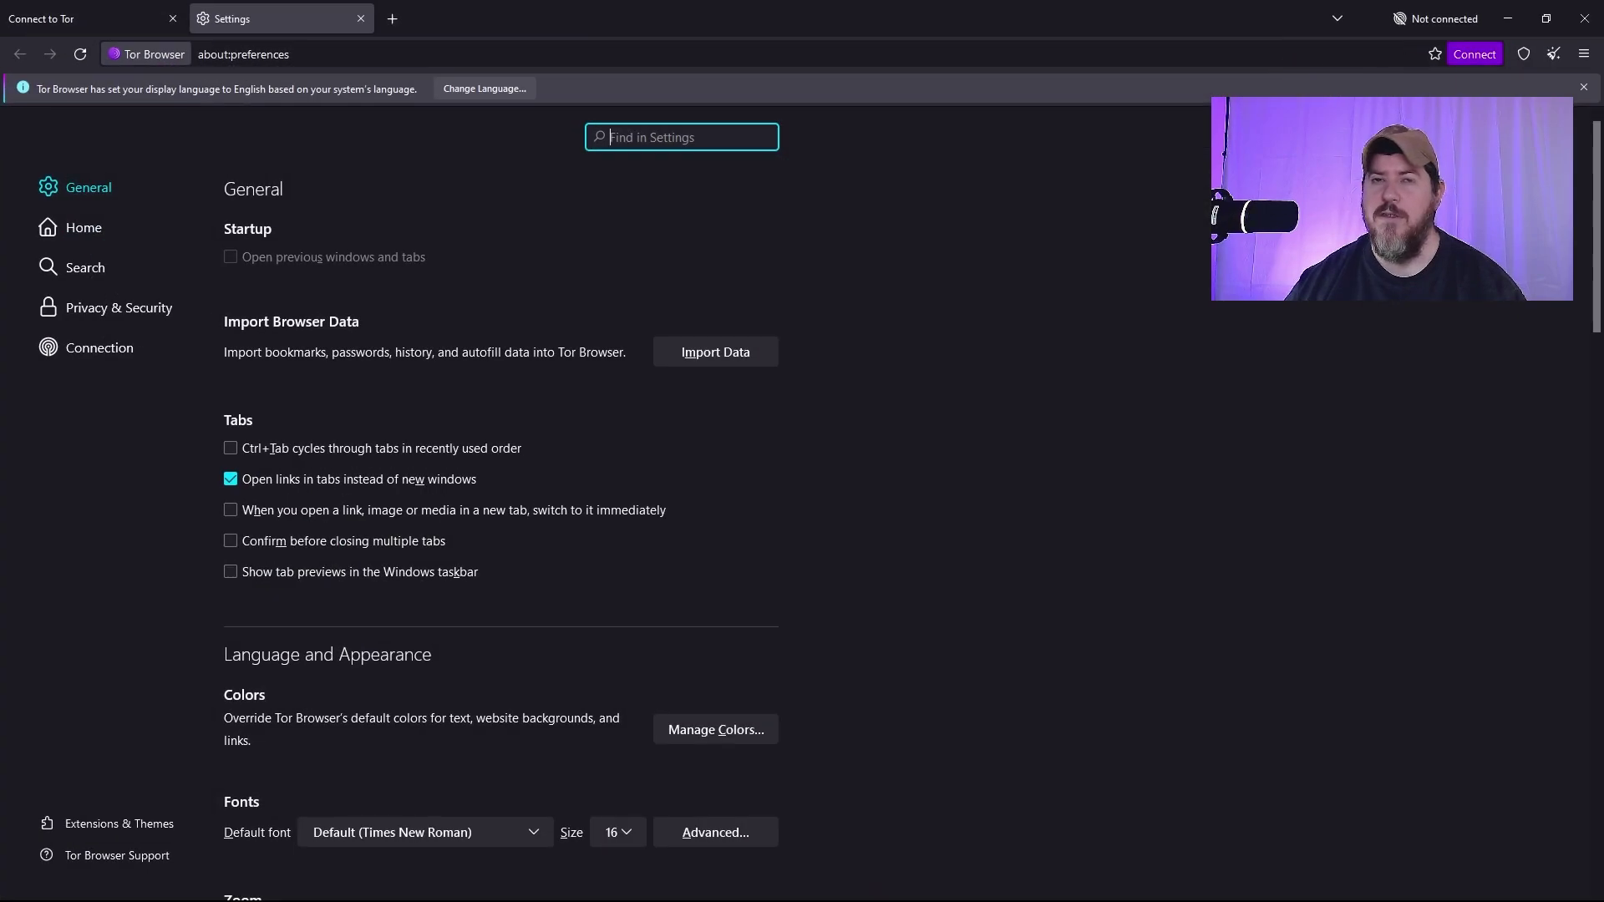
pyautogui.click(117, 326)
pyautogui.scroll(-1, 334, 518)
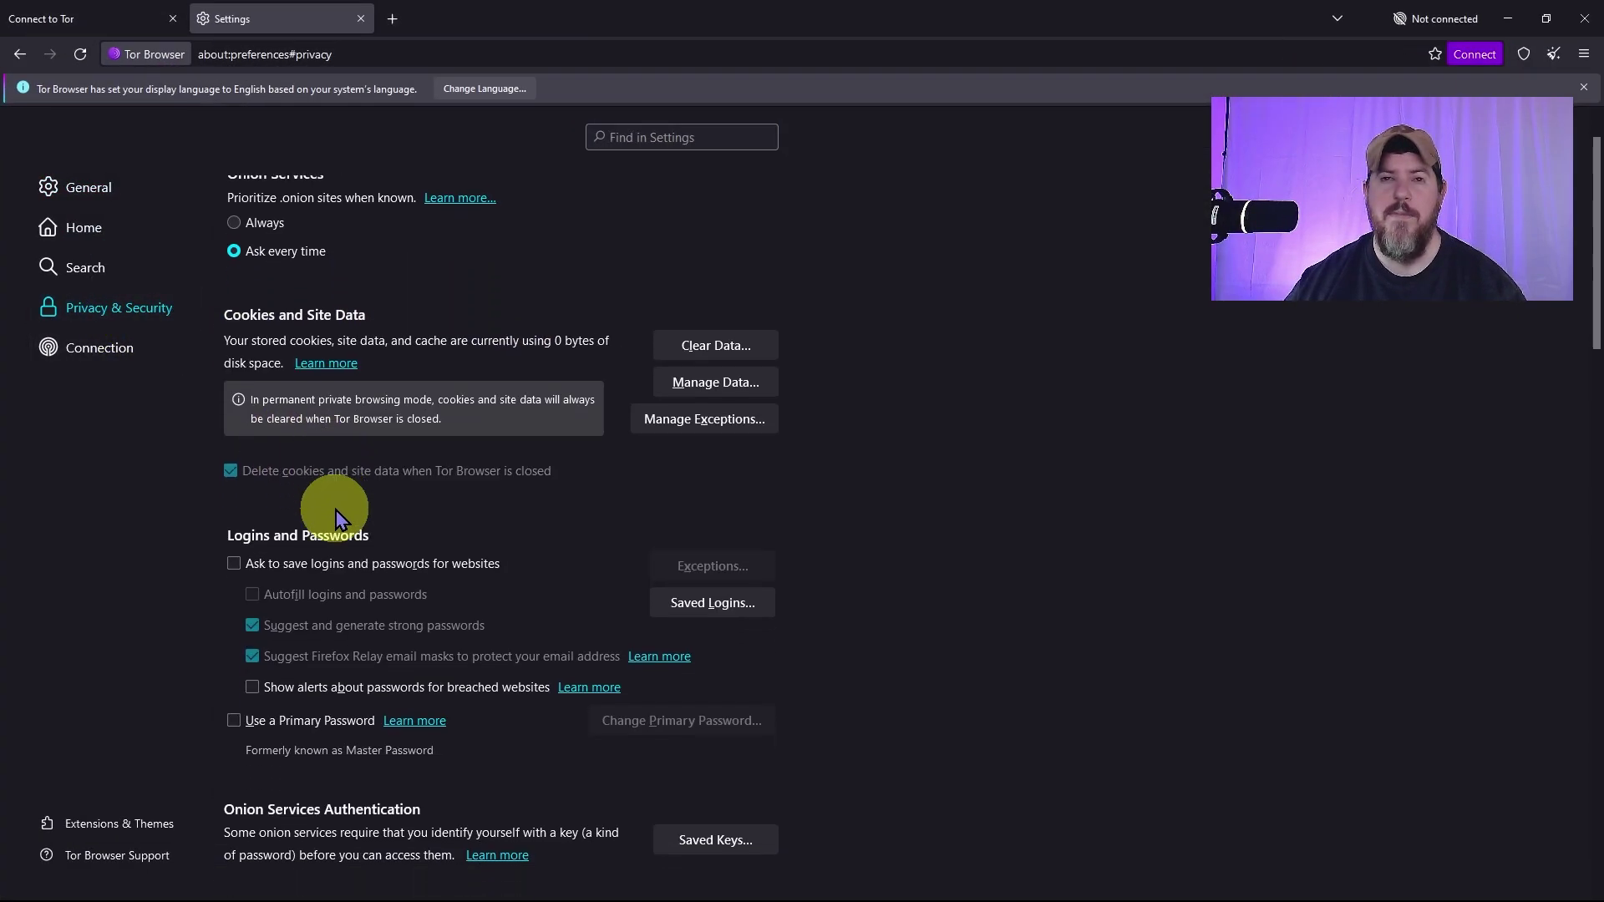
pyautogui.scroll(-1, 336, 518)
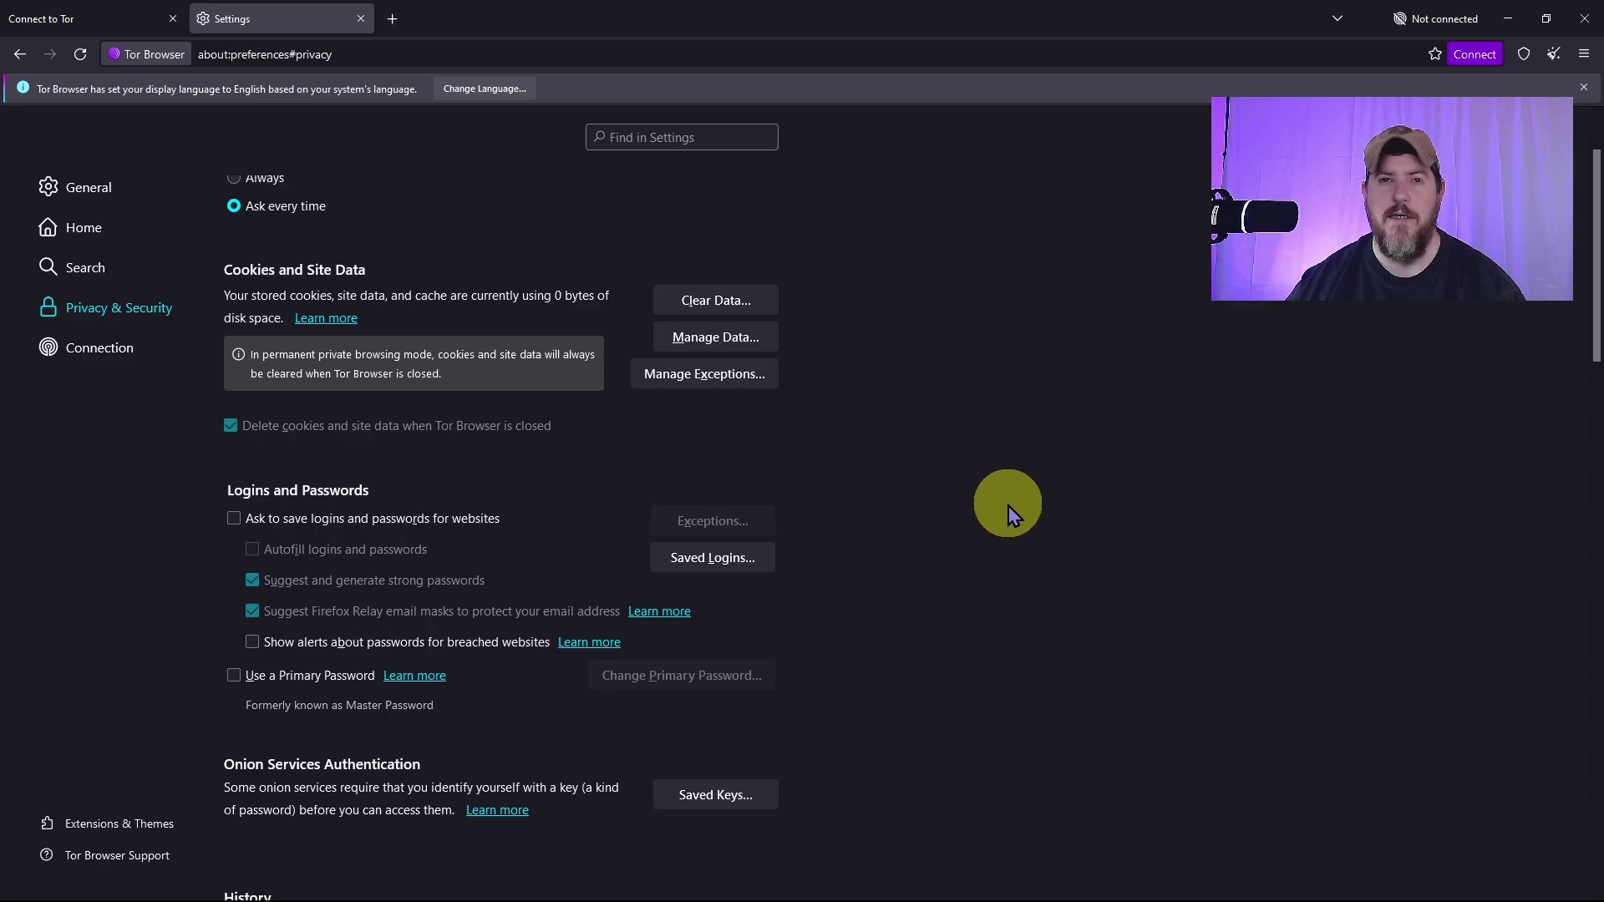
pyautogui.scroll(-15, 961, 468)
pyautogui.scroll(-3, 933, 351)
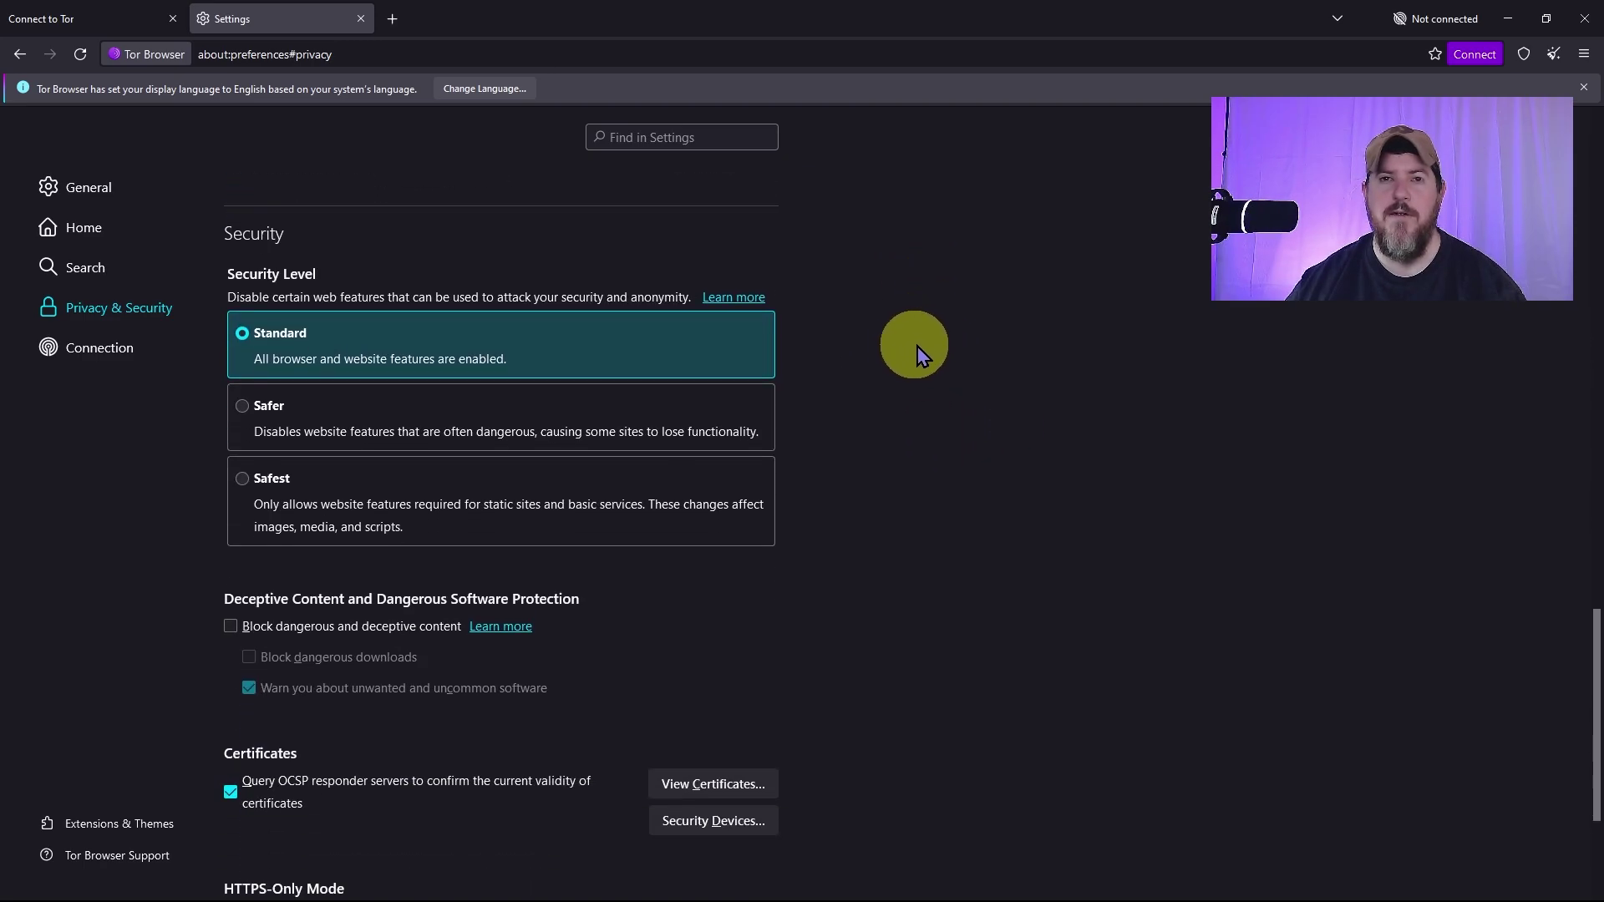
pyautogui.click(244, 410)
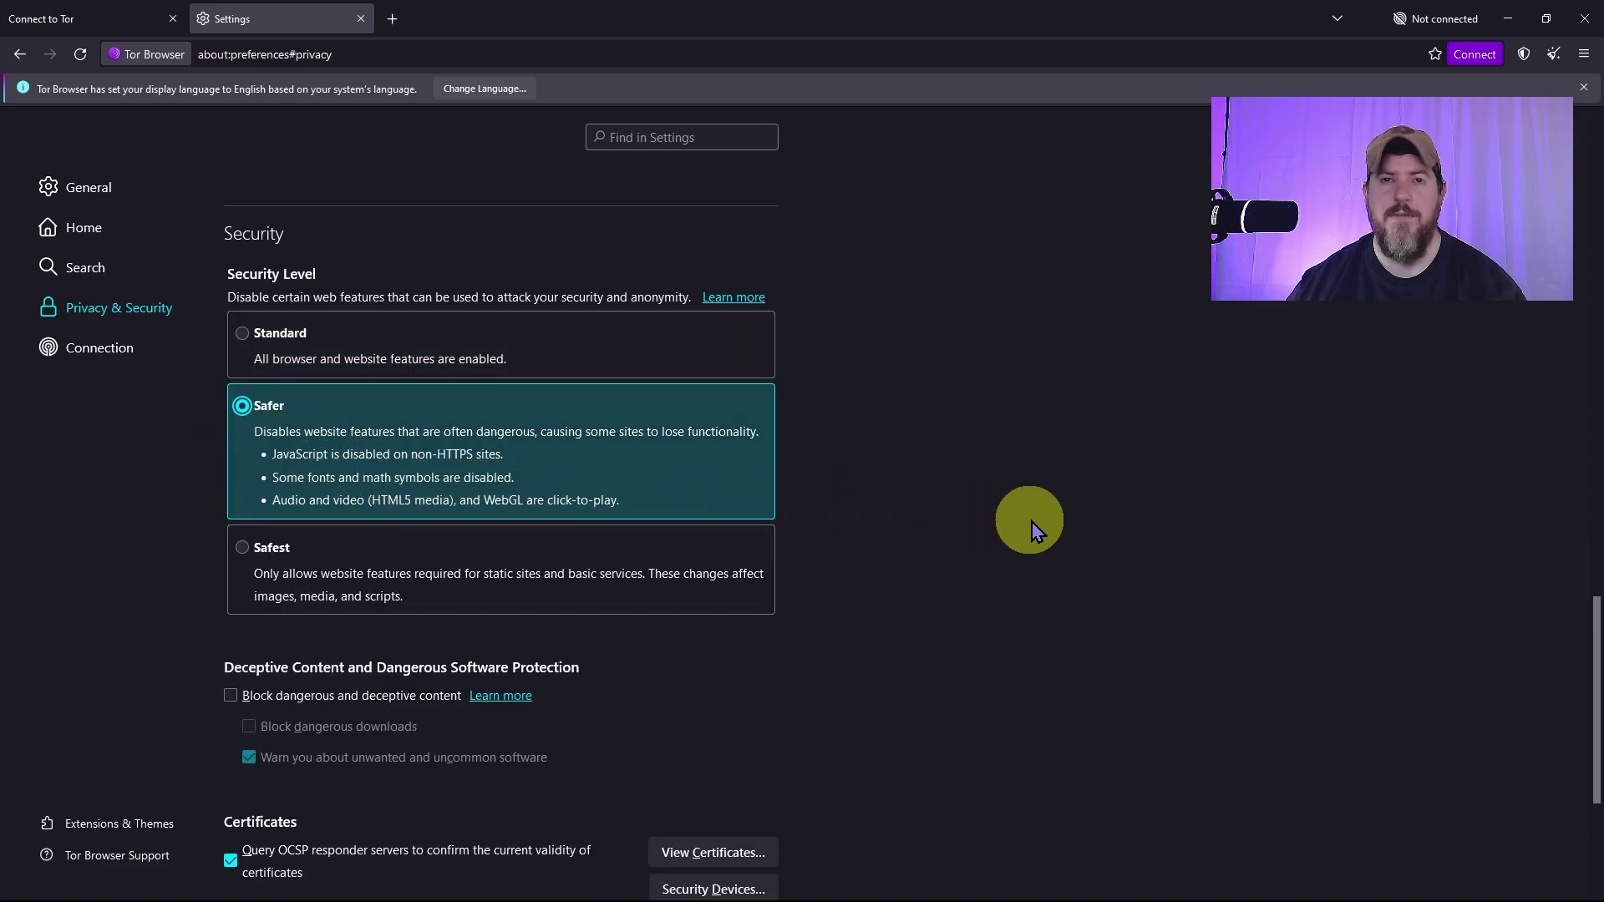
pyautogui.scroll(-3, 516, 457)
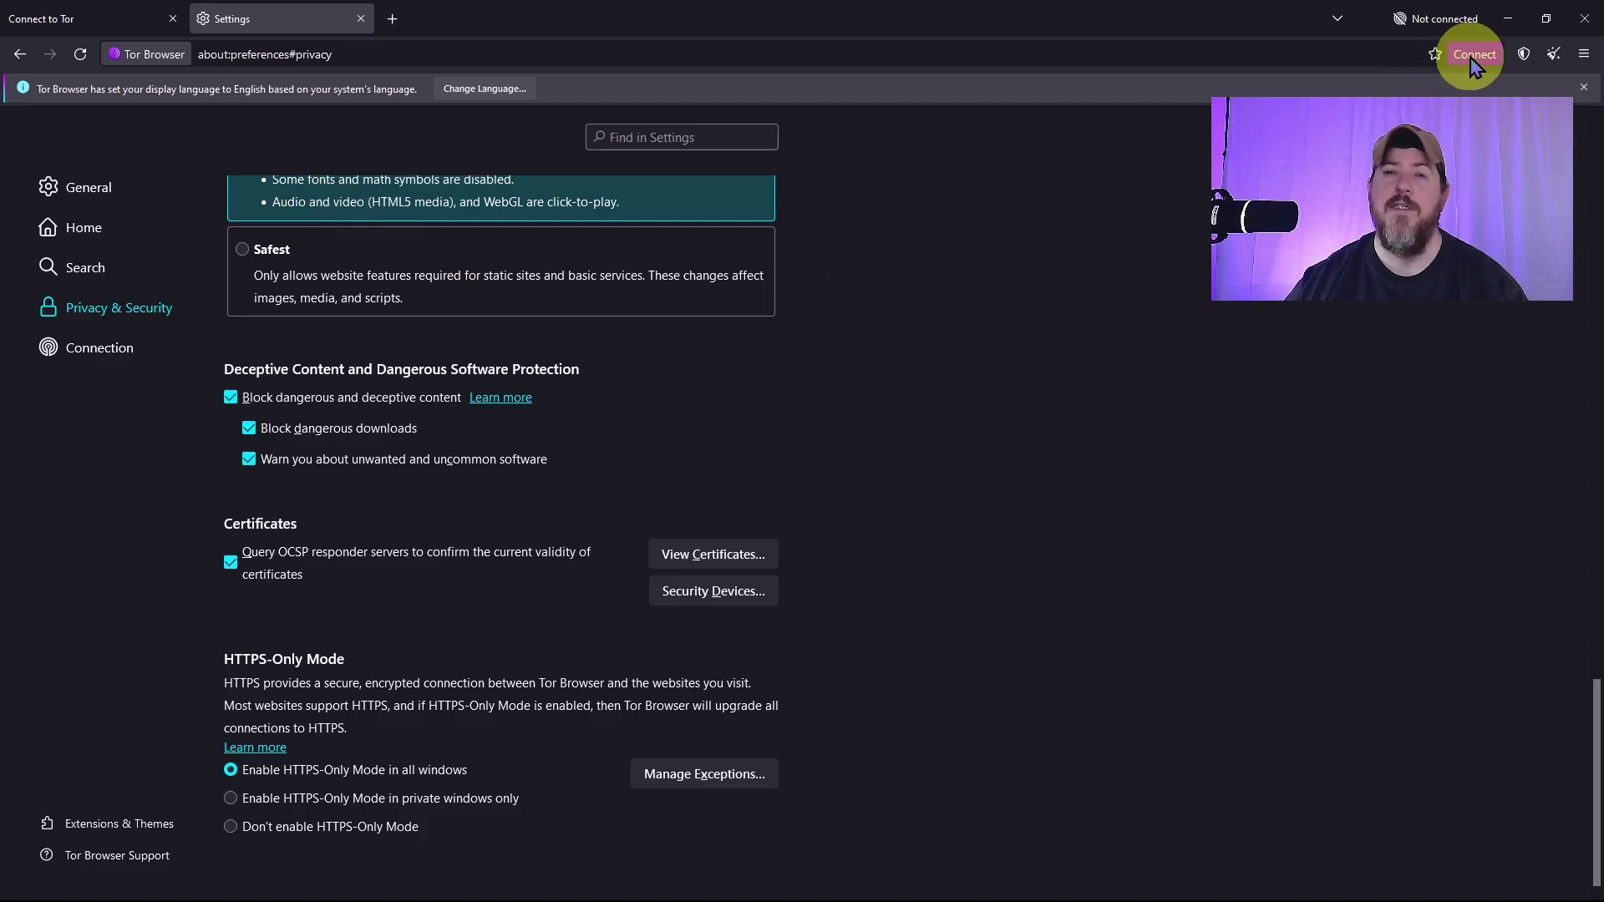
# Step: Close Settings, connect to the Tor network, and dismiss the donation banner
pyautogui.click(361, 19)
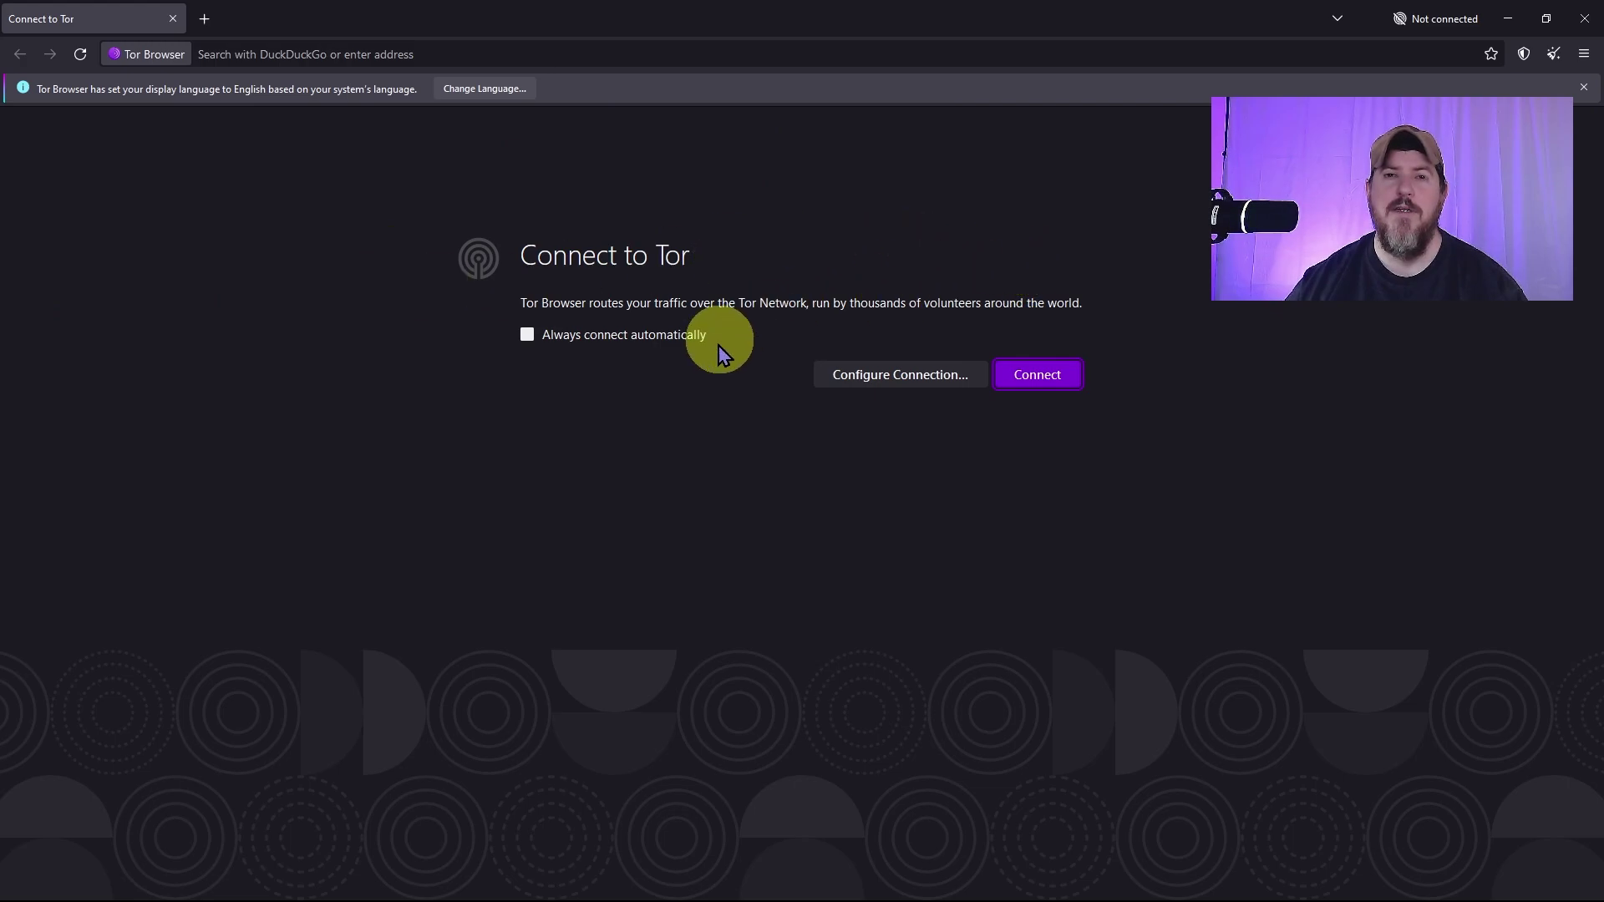
pyautogui.click(1049, 386)
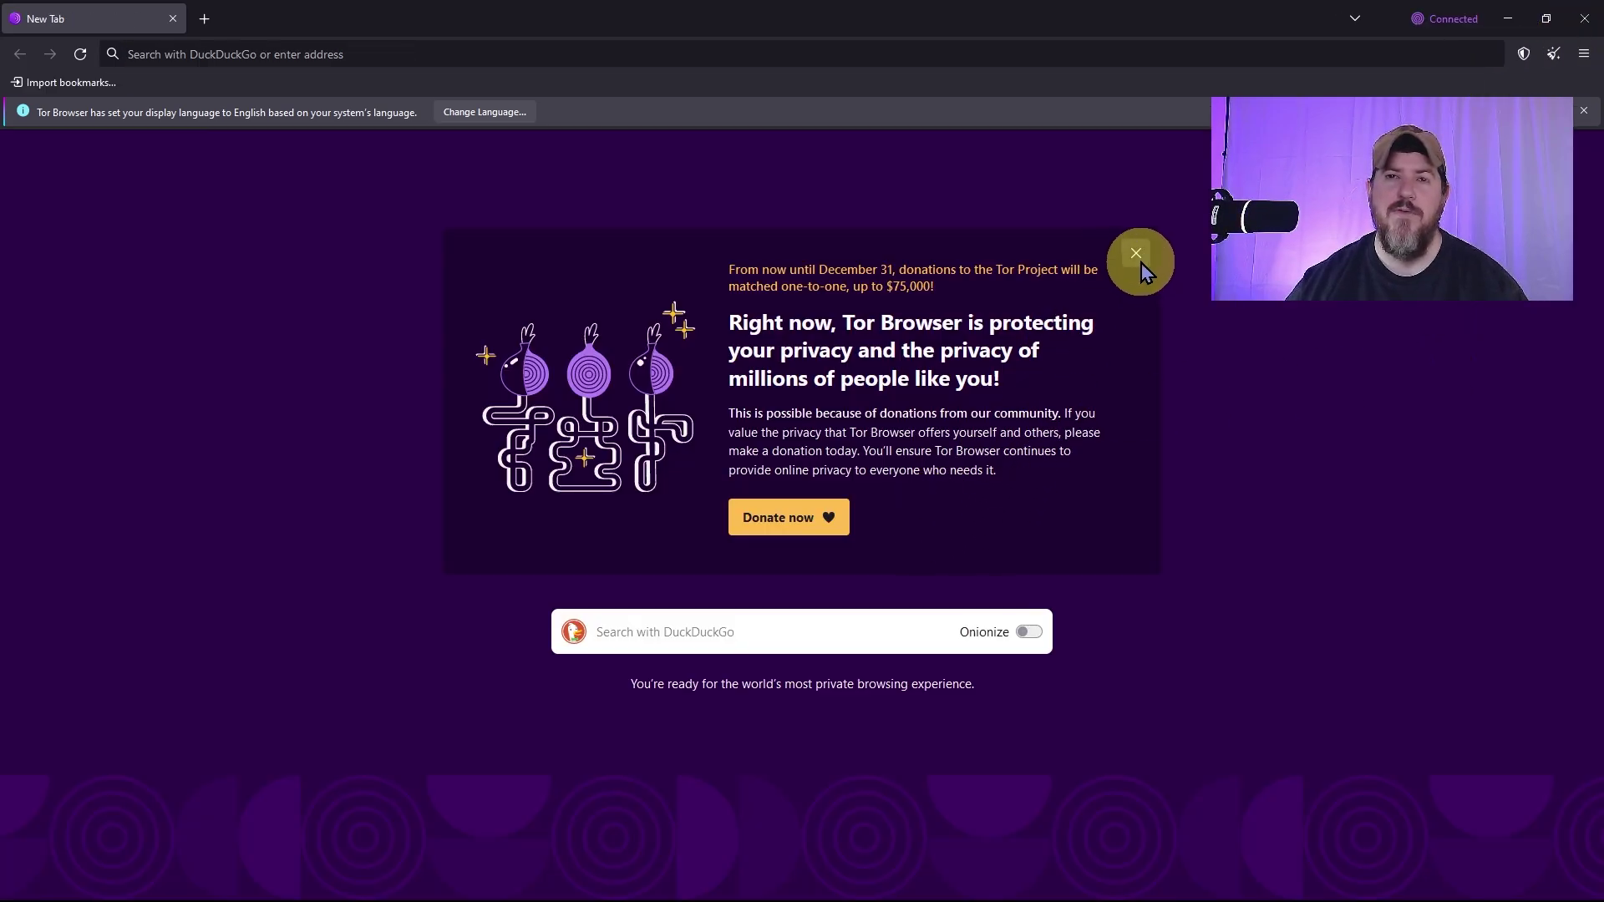
pyautogui.click(1136, 254)
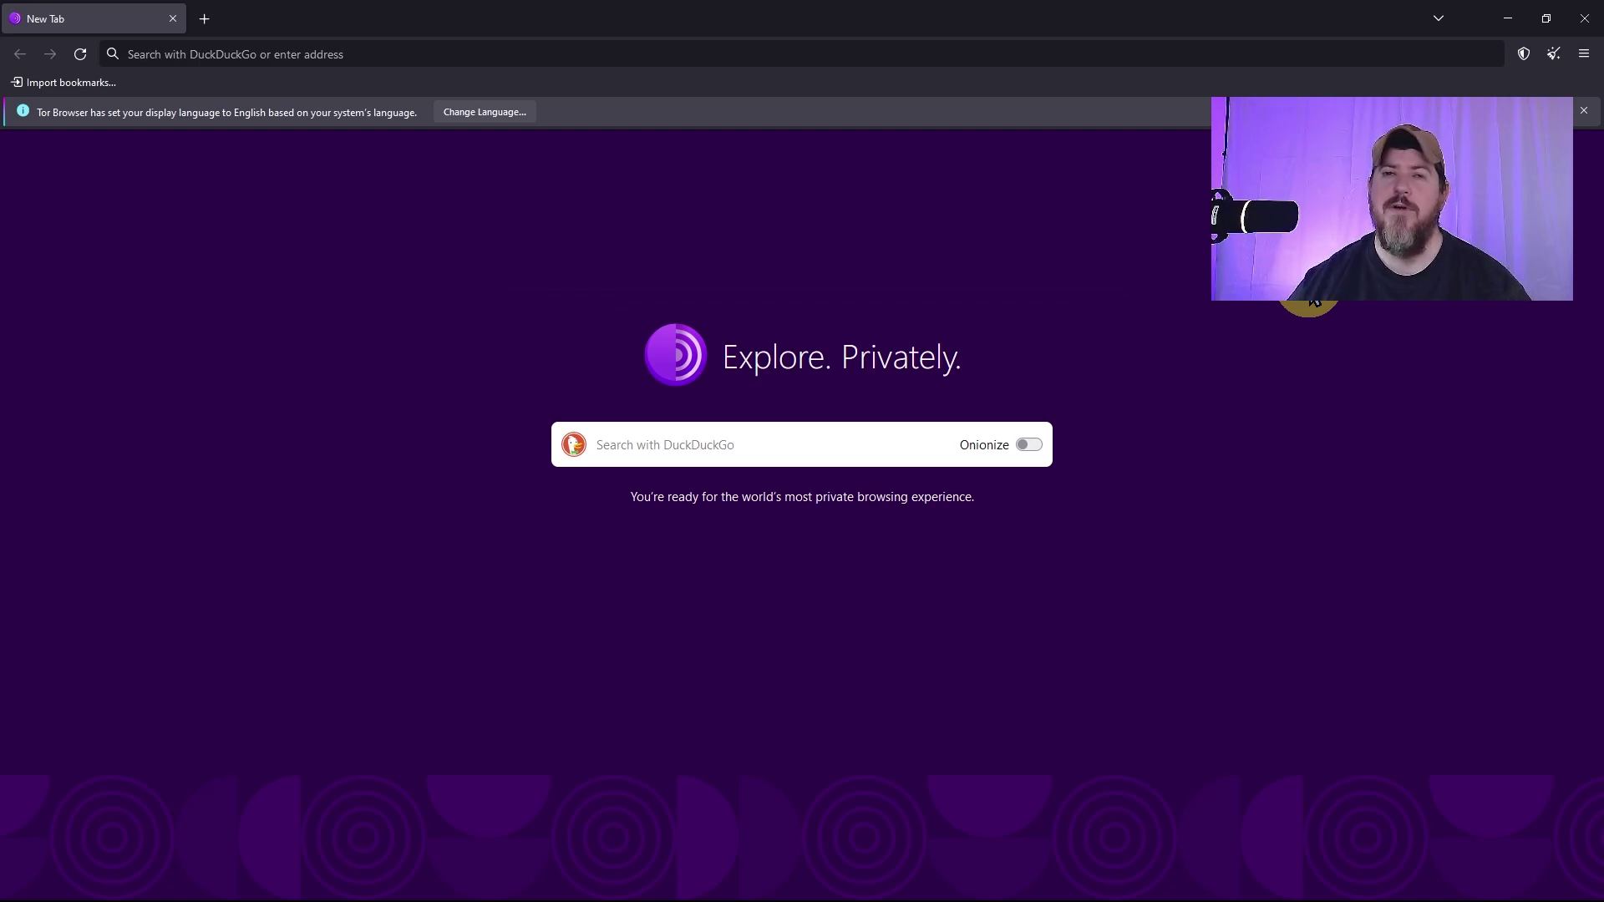
# Step: Open the Connection section of Tor Browser's Settings
pyautogui.click(1584, 53)
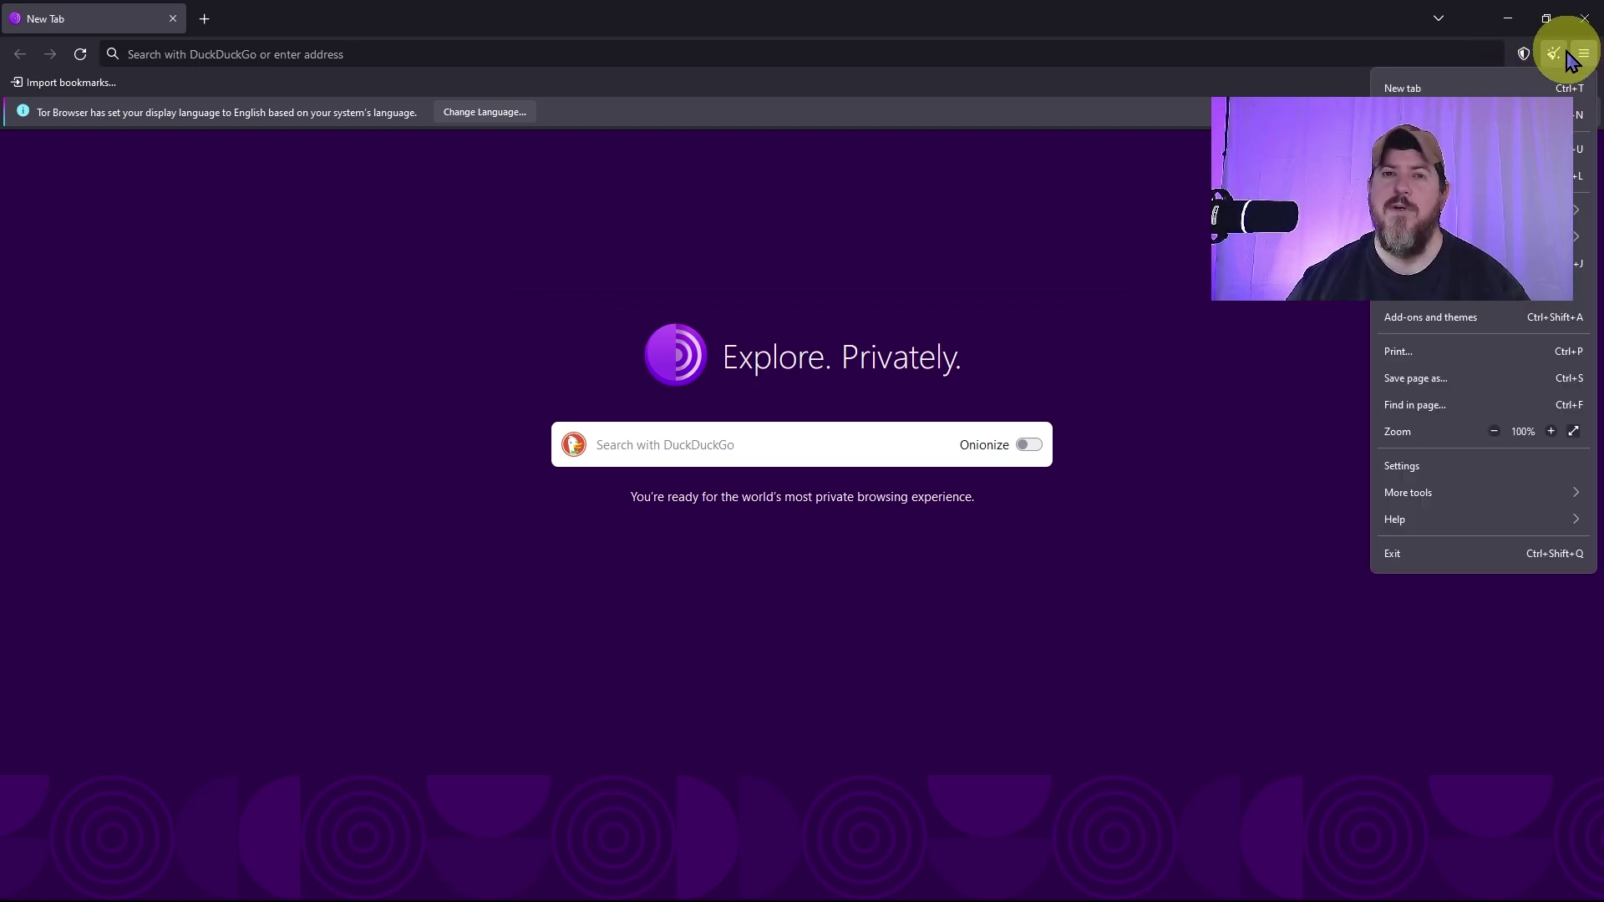
pyautogui.click(1420, 468)
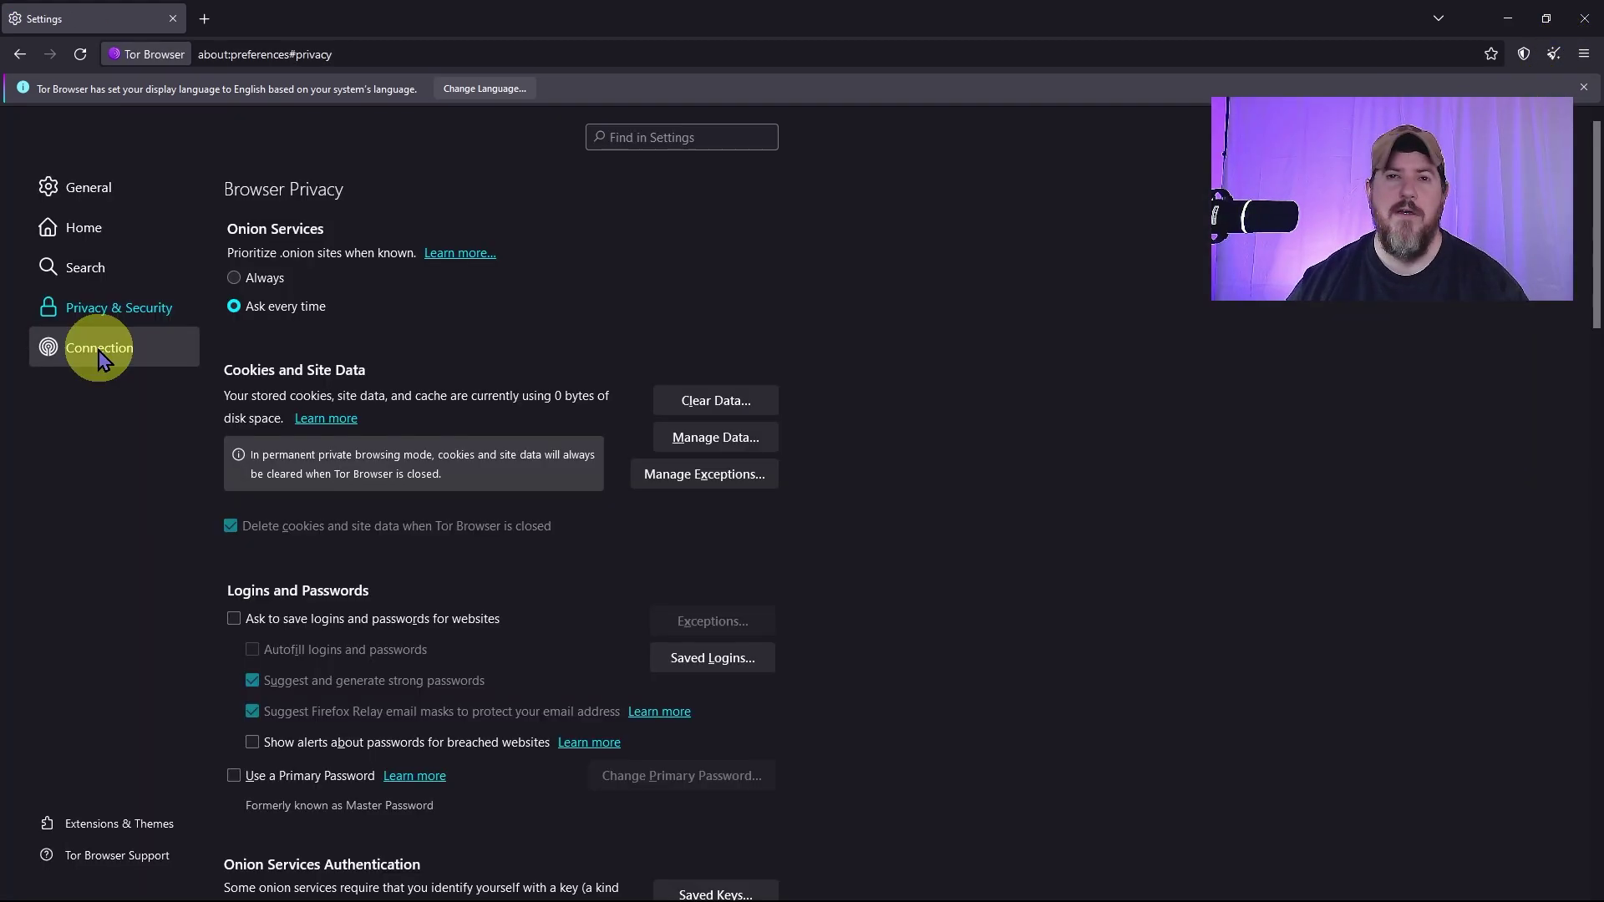
pyautogui.click(101, 347)
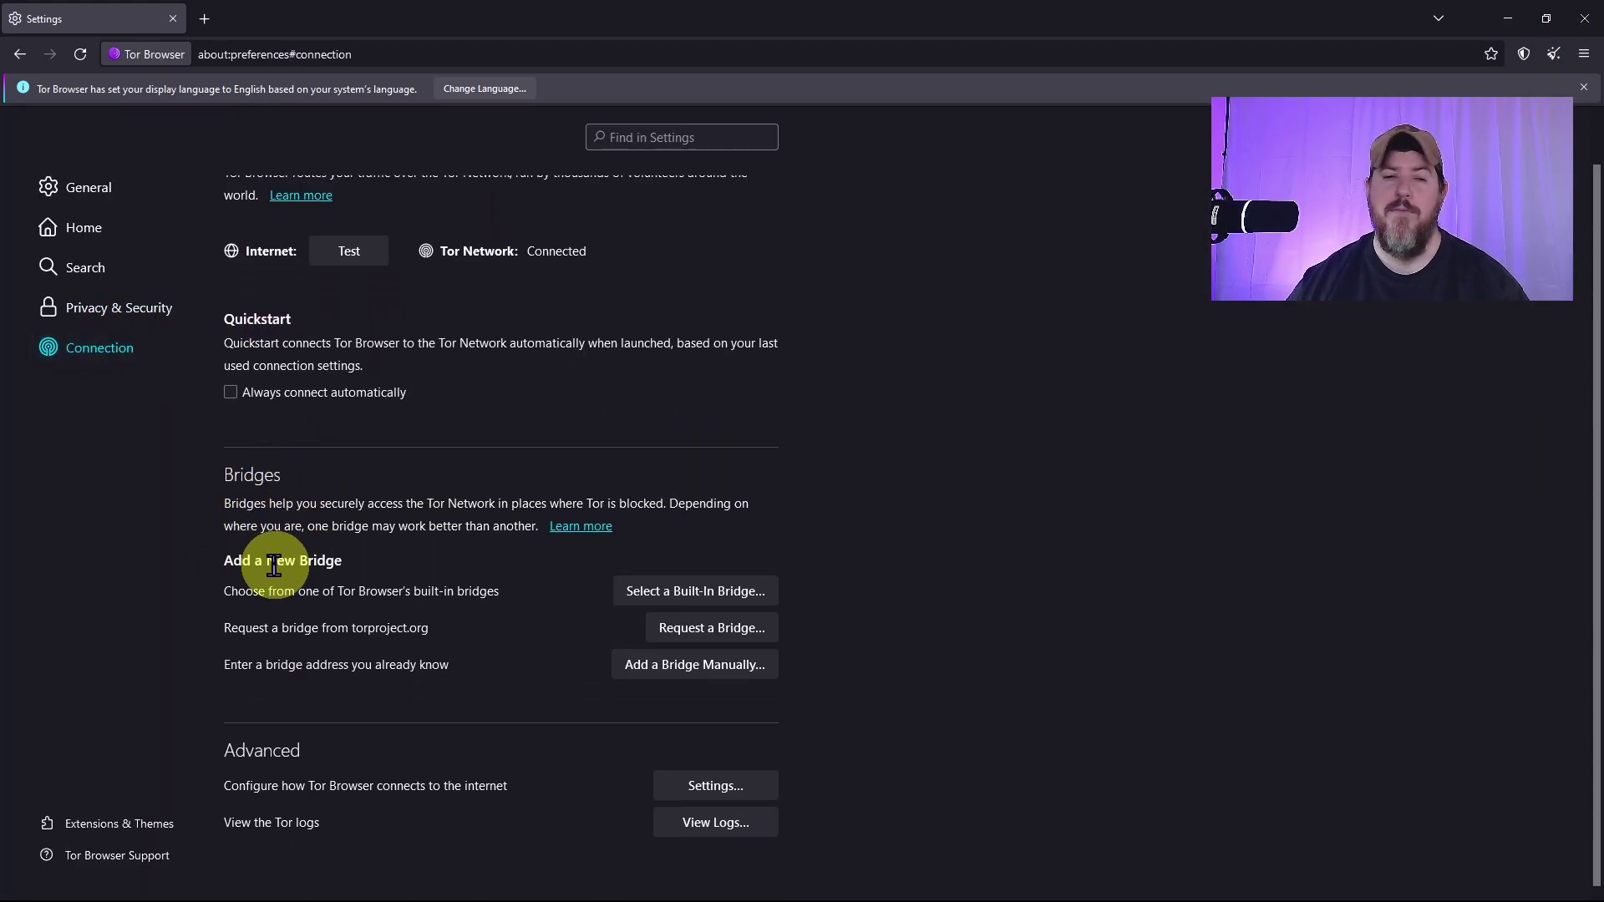
# Step: Preview the built-in bridge types without choosing one, then request a bridge from the Tor Project
pyautogui.click(700, 595)
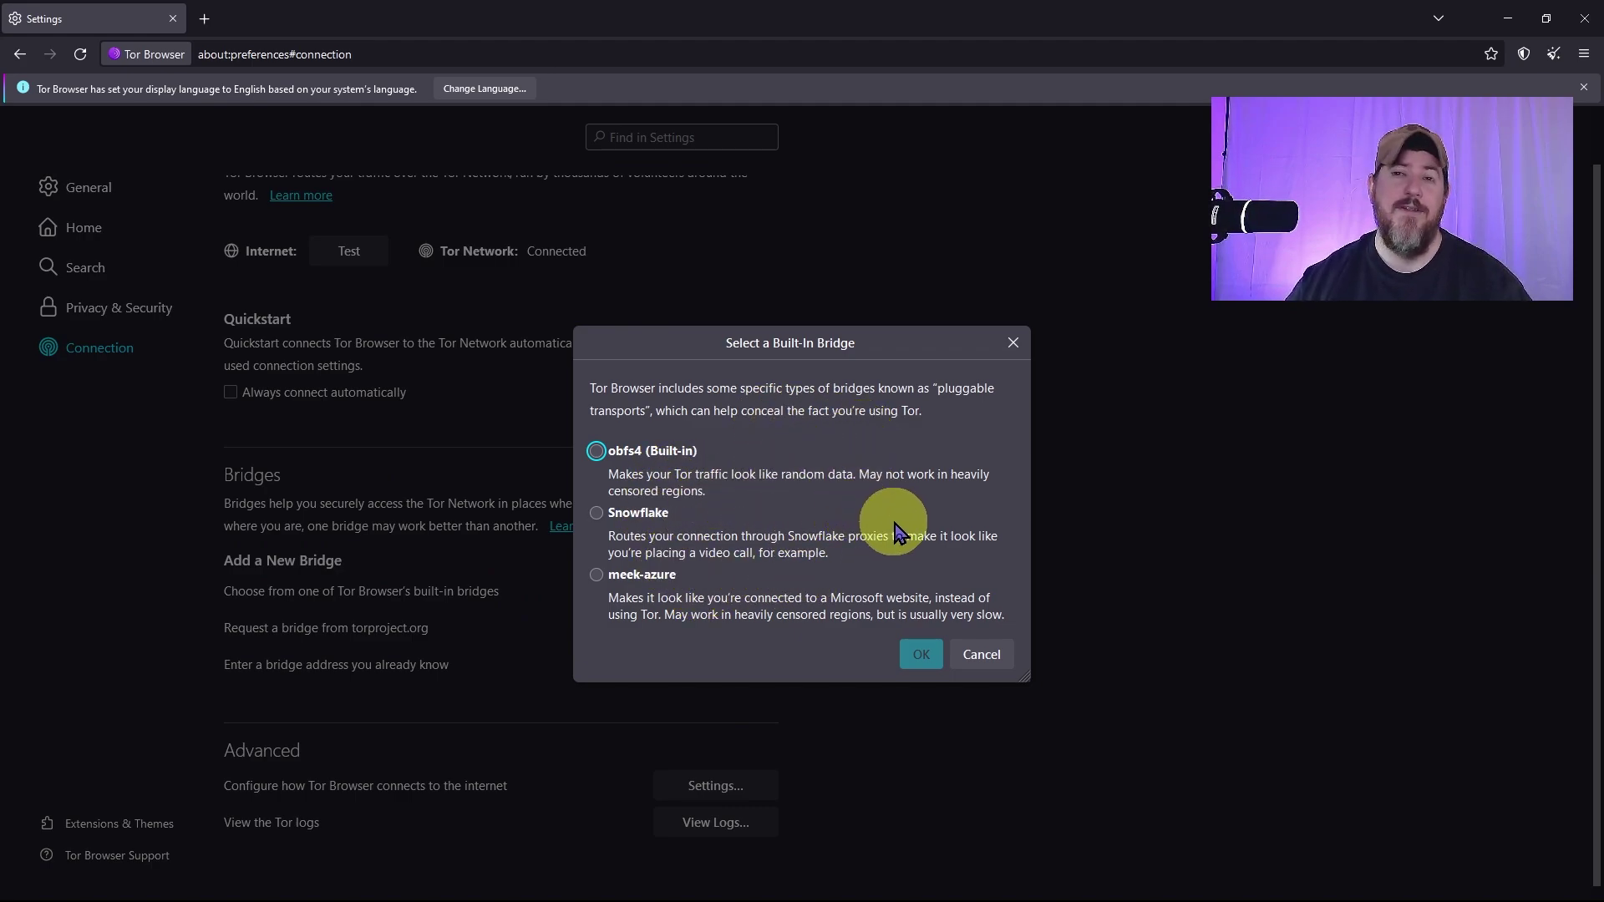
pyautogui.press('Escape')
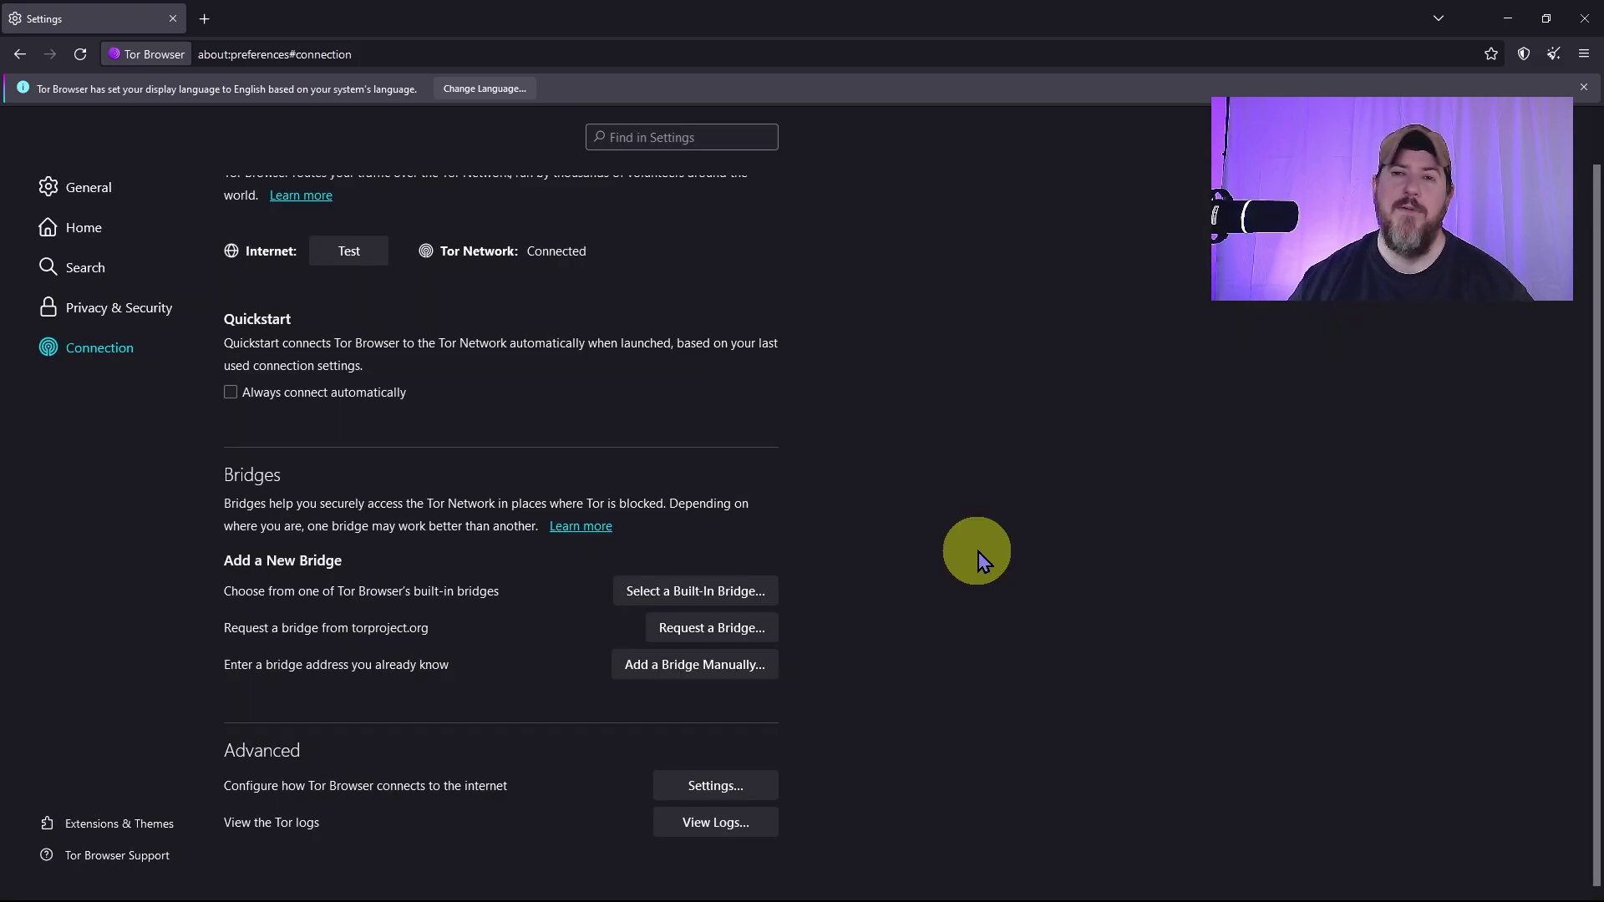
pyautogui.click(719, 628)
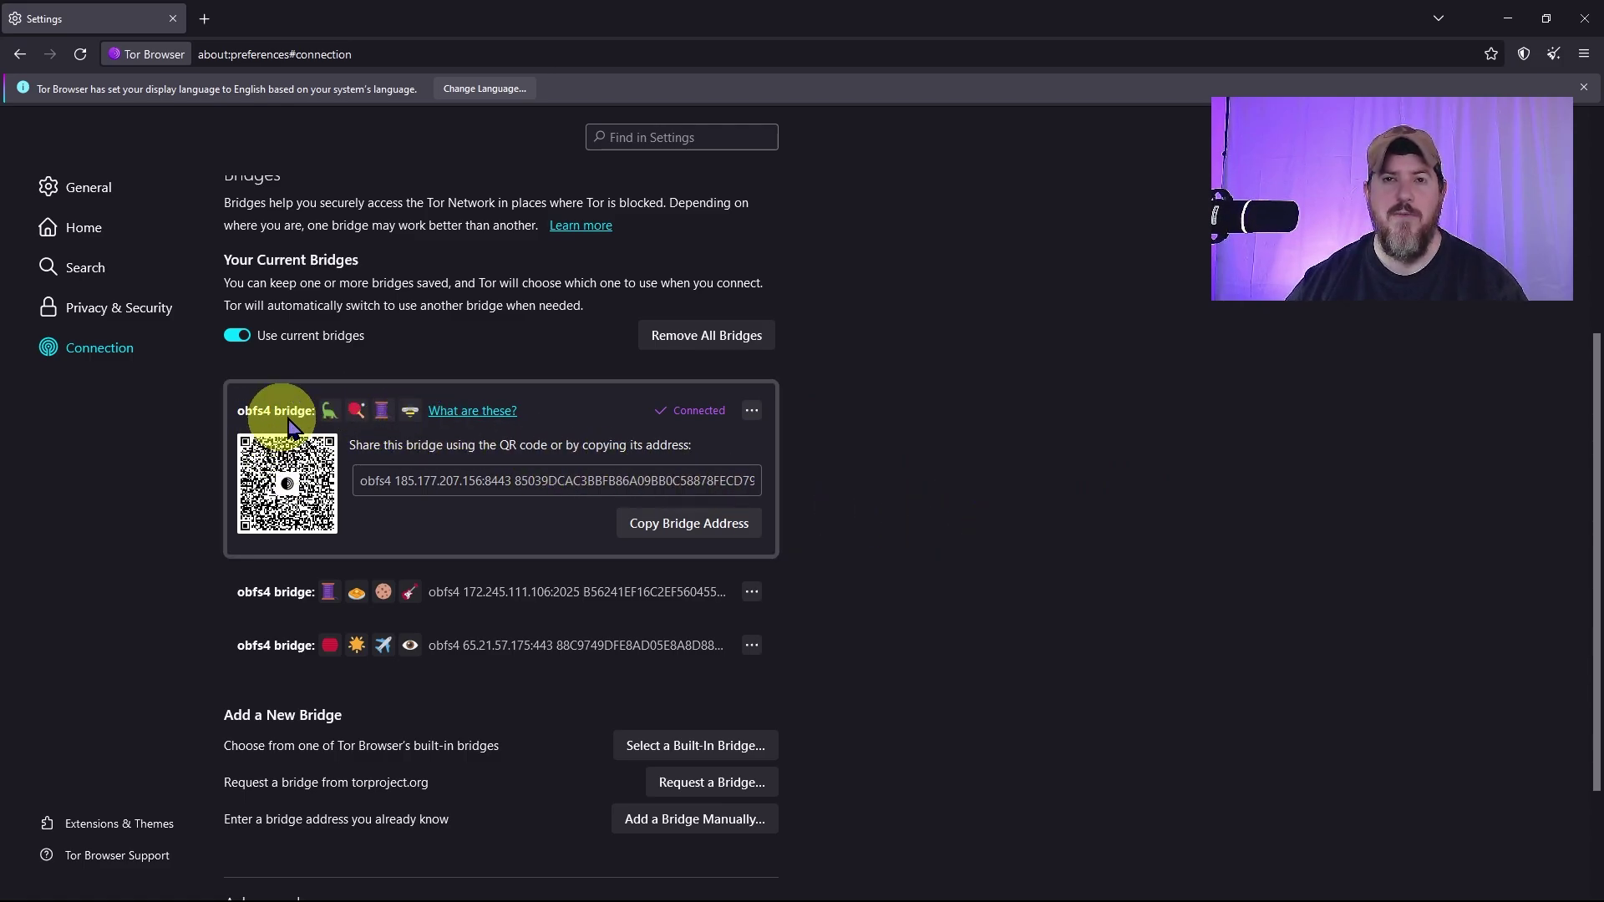
pyautogui.scroll(-2, 927, 518)
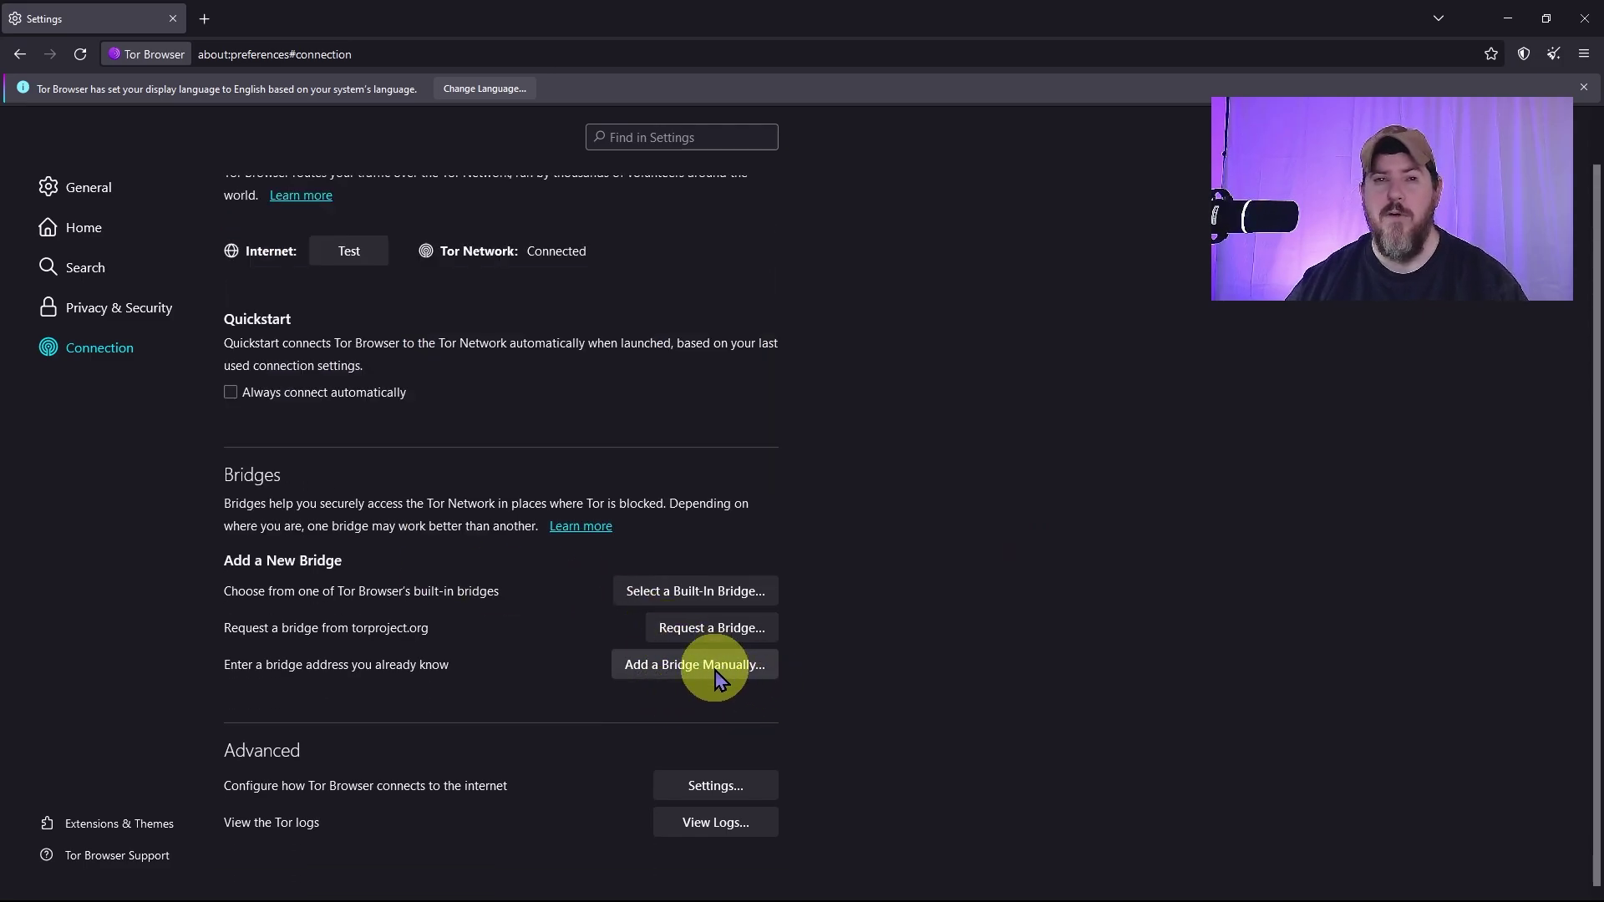
# Step: Open the Add a Bridge Manually prompt and focus its address:port box
pyautogui.click(718, 677)
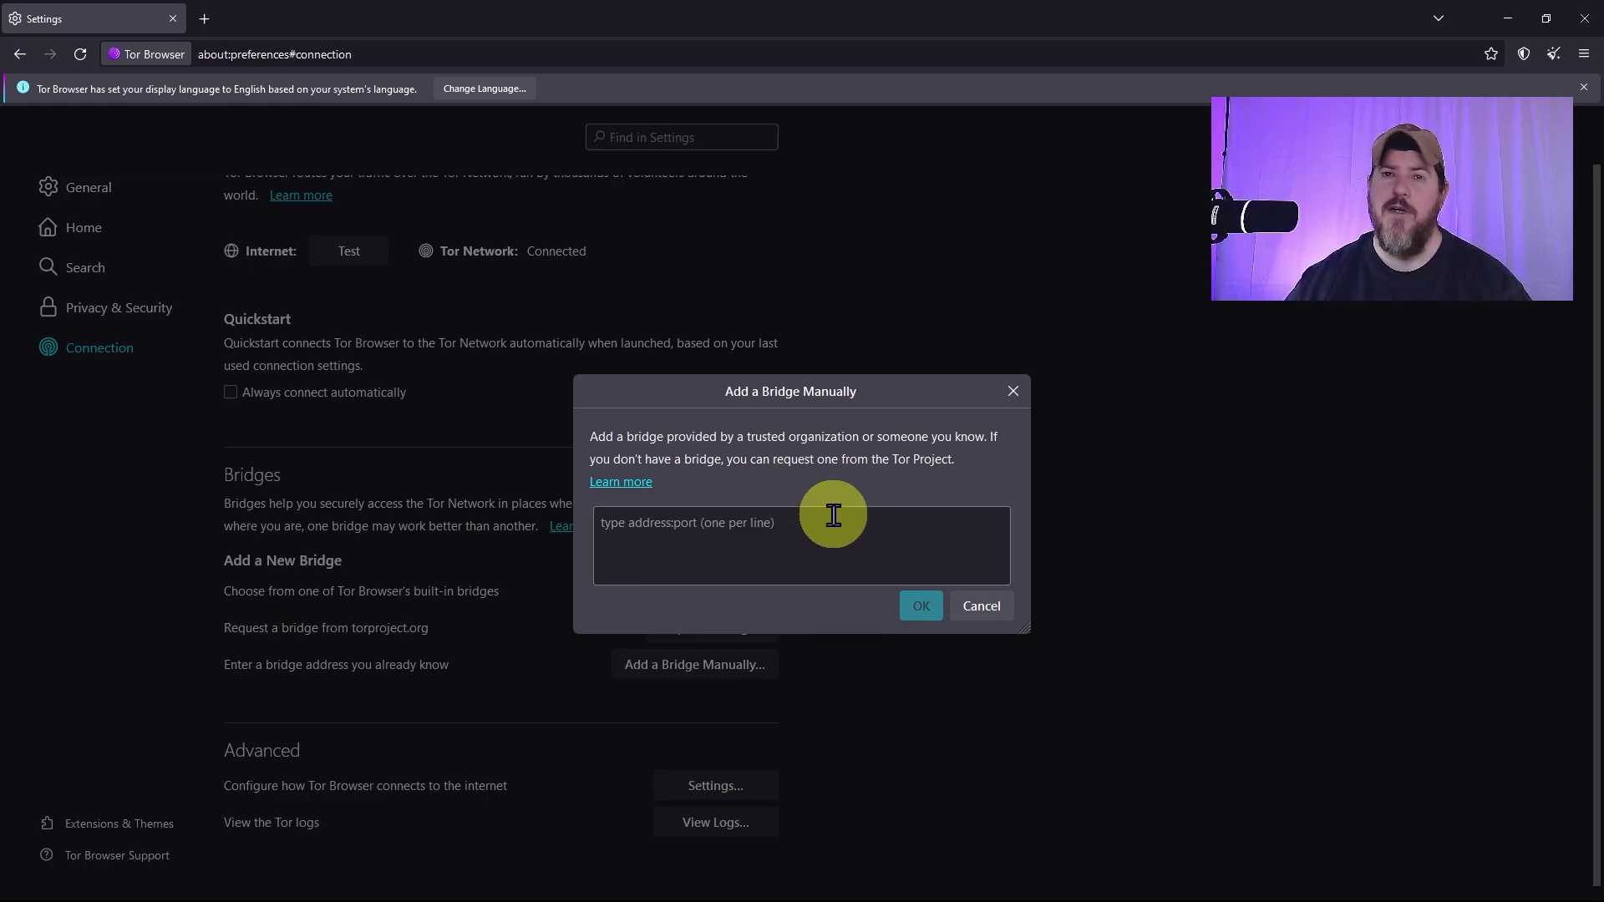
pyautogui.click(733, 519)
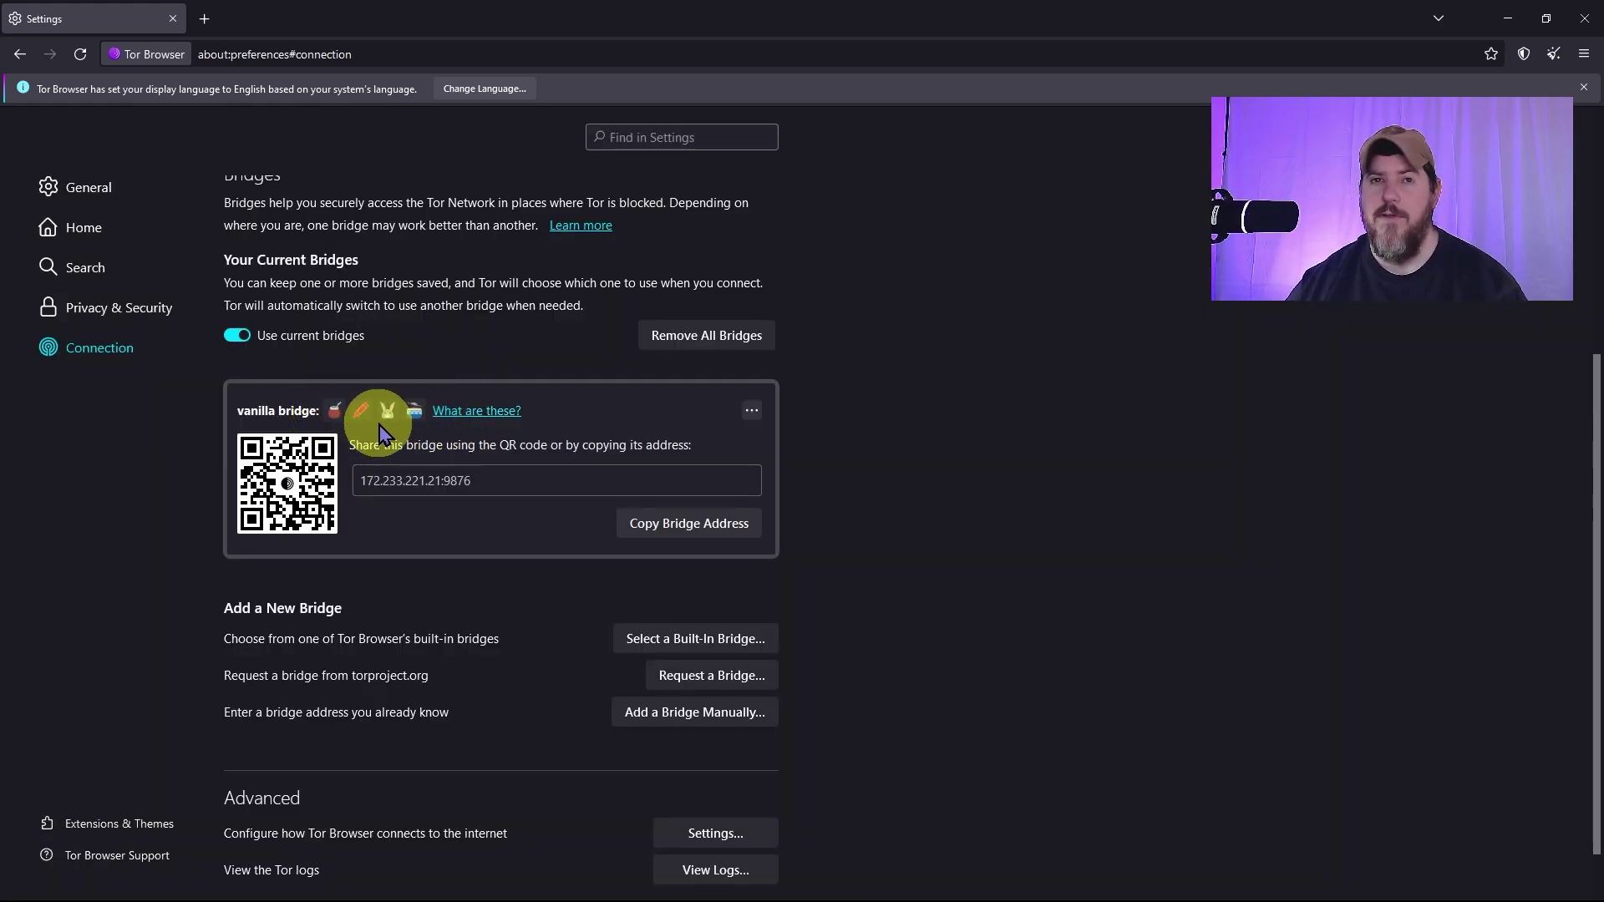
# Step: Open the 'What are these?' Bridge-moji manual page in a new tab
pyautogui.click(483, 415)
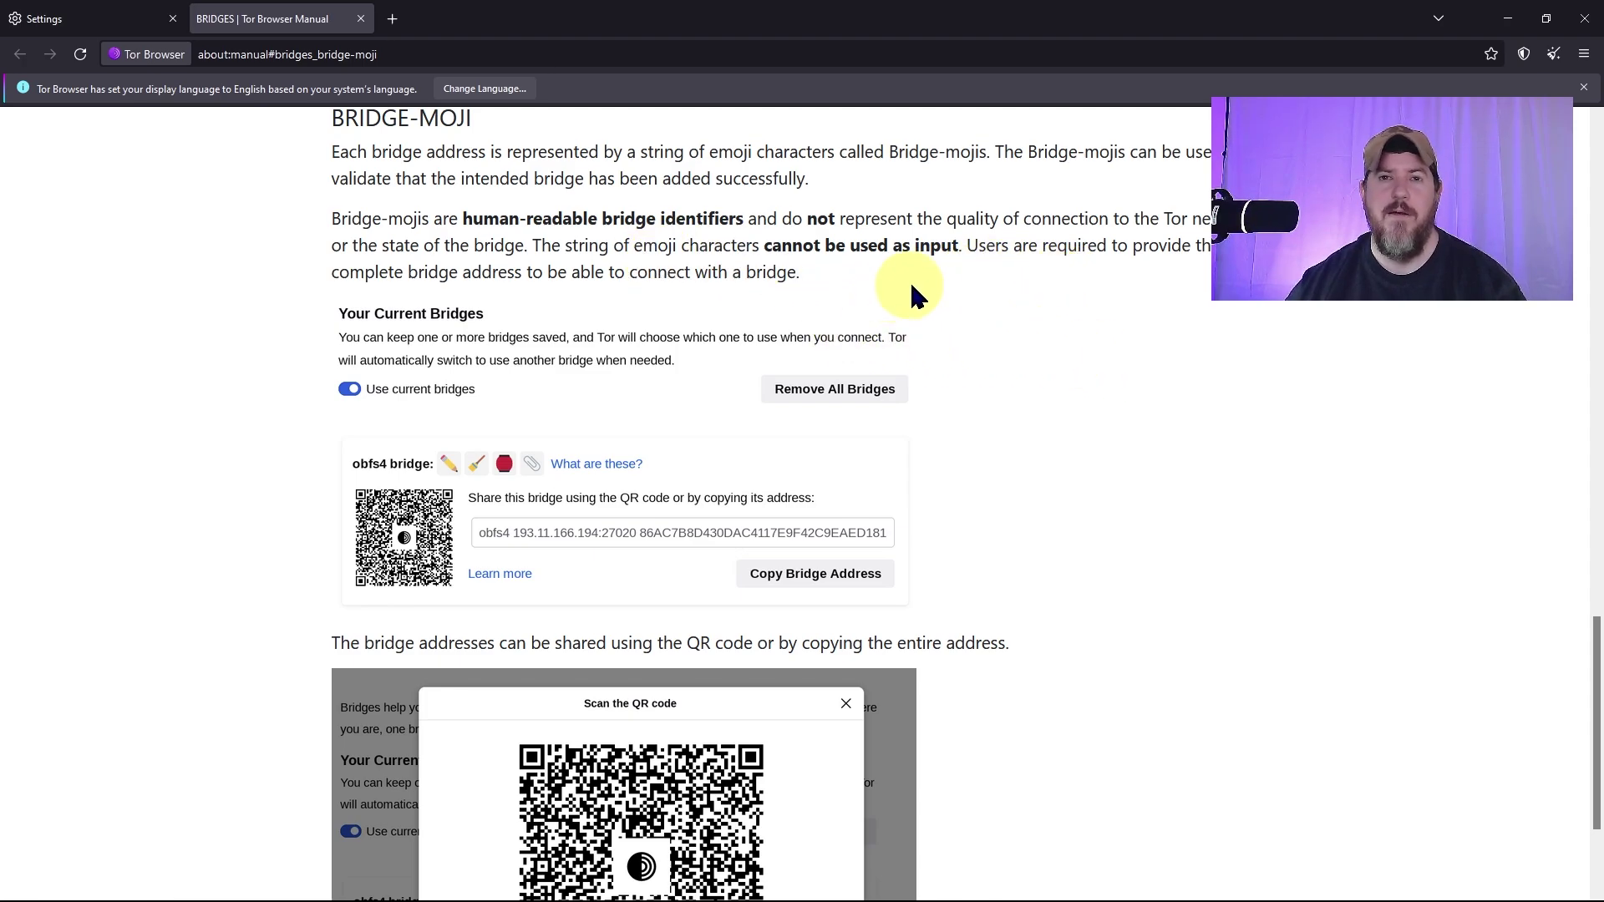
# Step: Load cnn.com in a new tab and switch between it and the bridge Connection settings
pyautogui.click(102, 17)
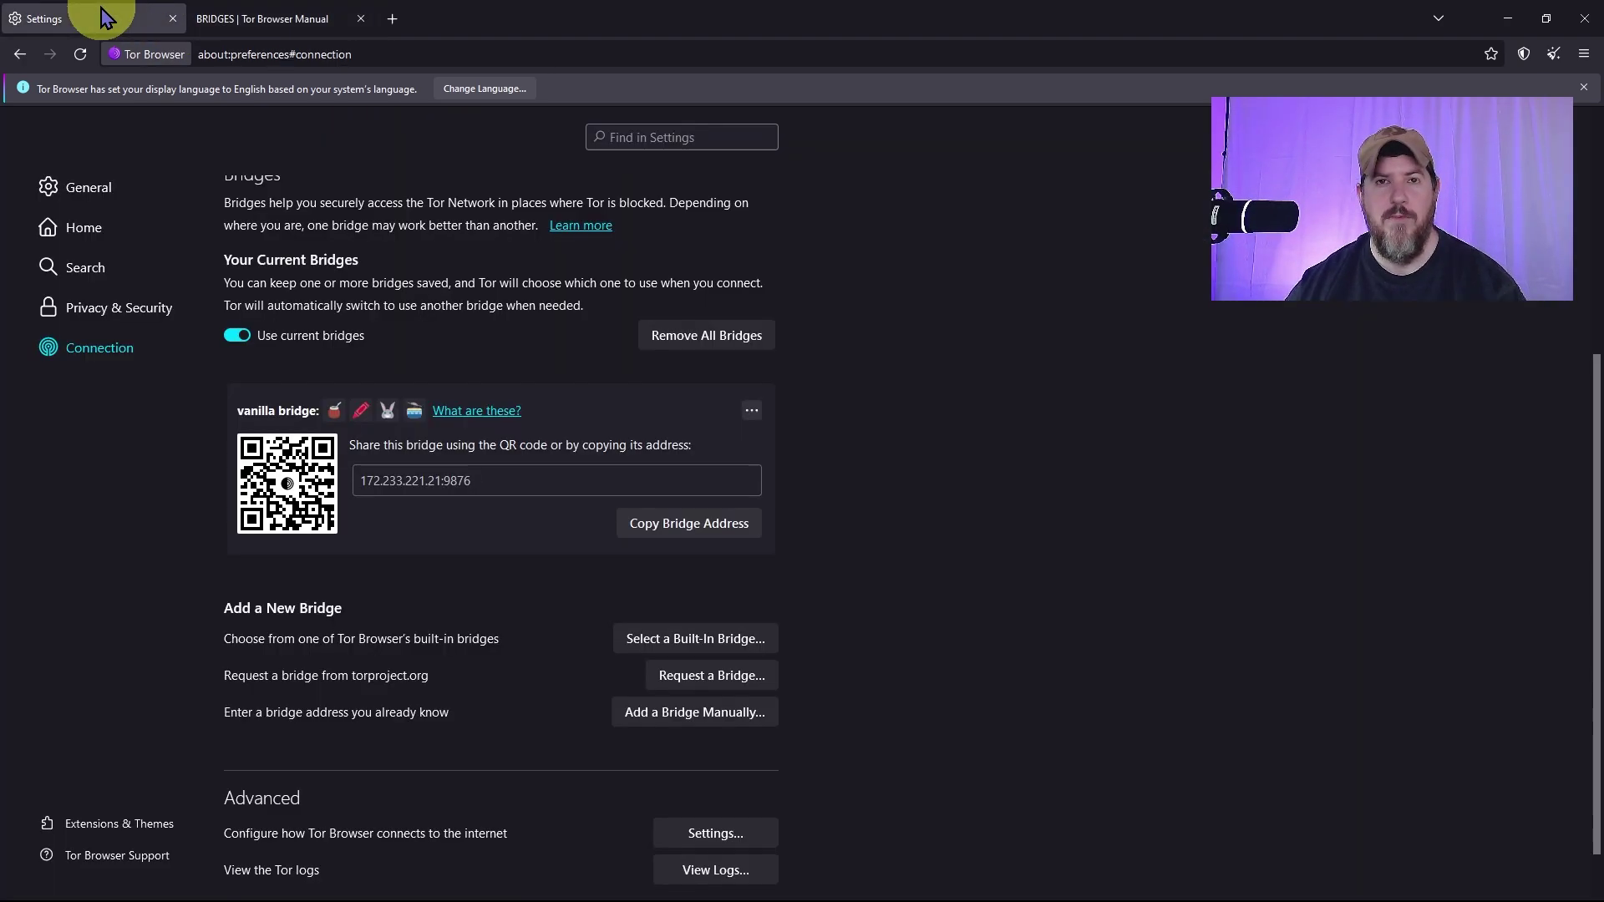
pyautogui.hotkey('ctrl', 't')
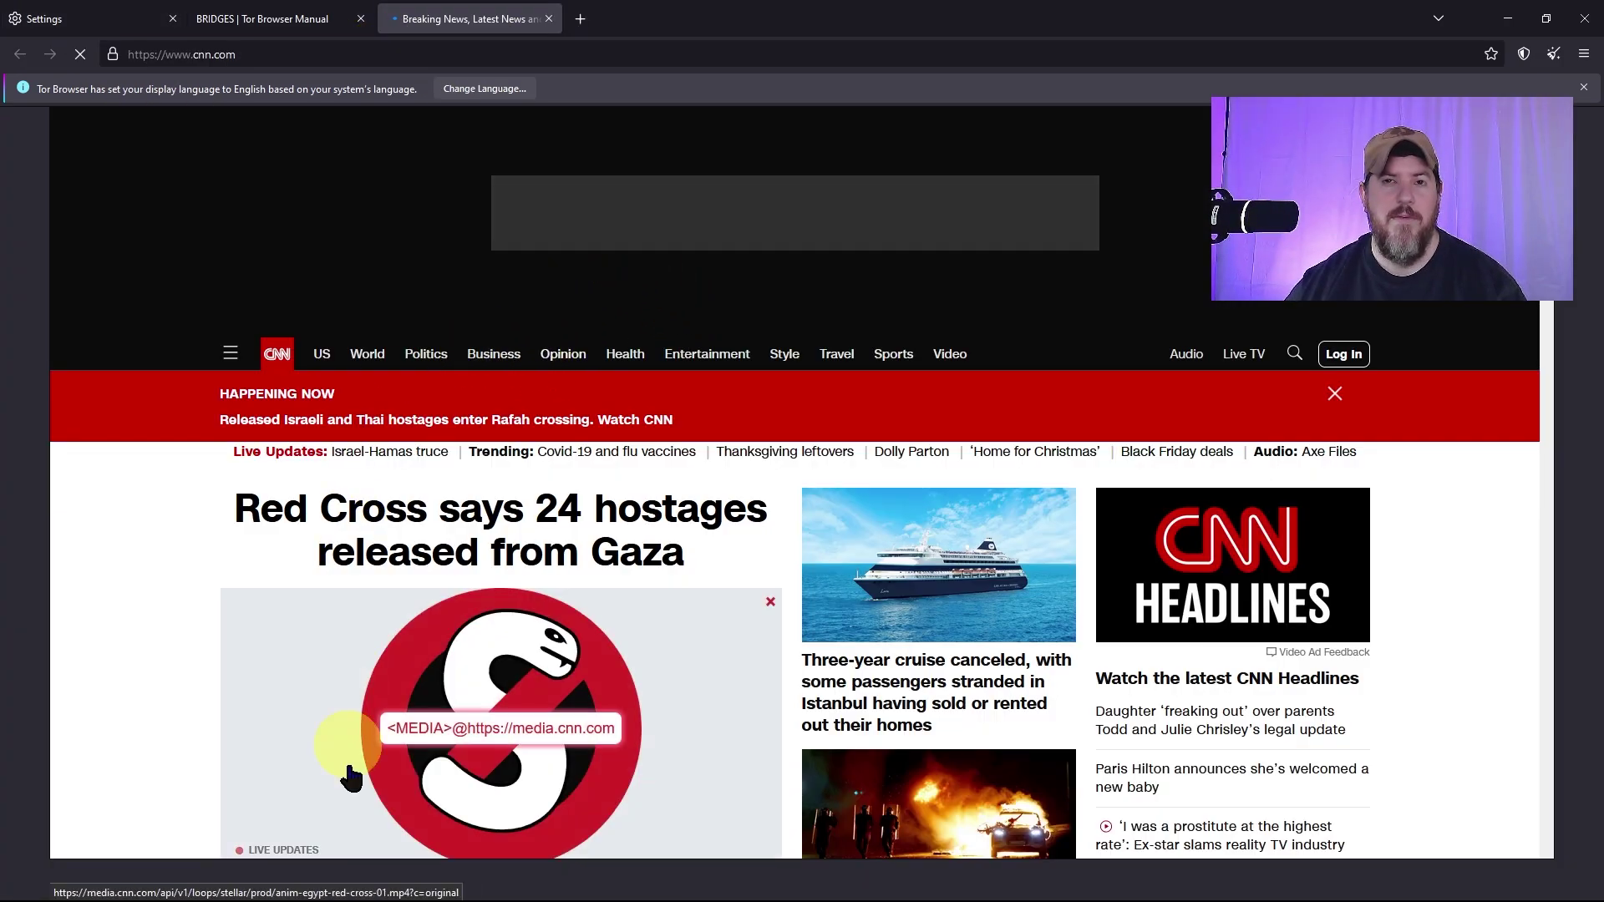
pyautogui.click(151, 17)
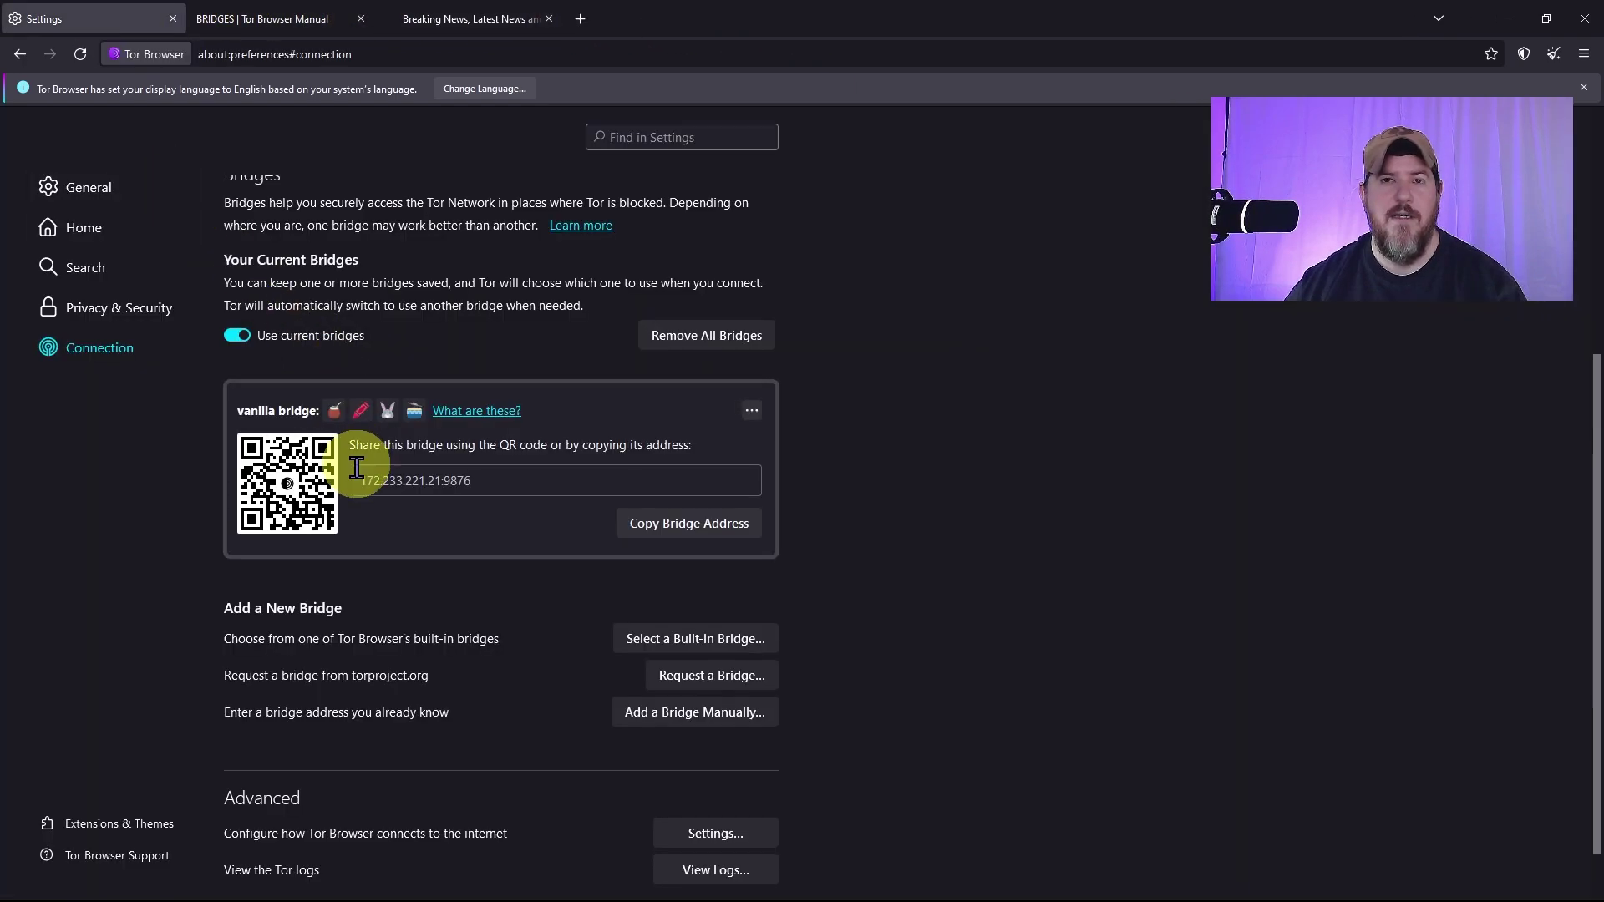
pyautogui.click(476, 17)
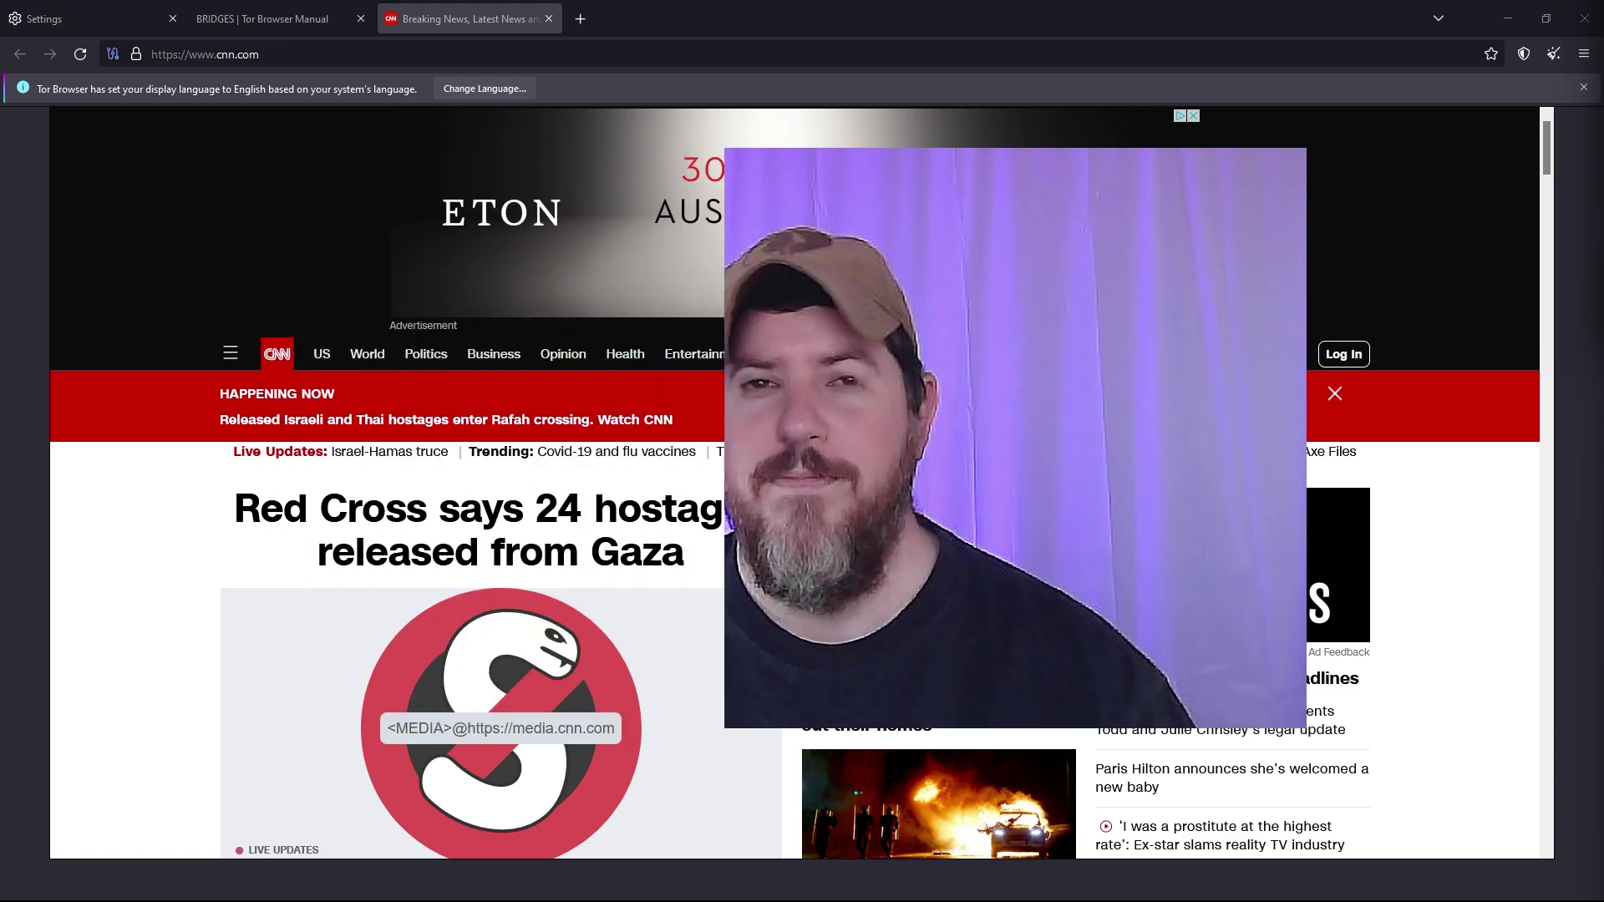
# Step: Close the CNN browser window and minimise the other browser and Remote Desktop Connection windows
pyautogui.click(1585, 19)
pyautogui.click(1508, 18)
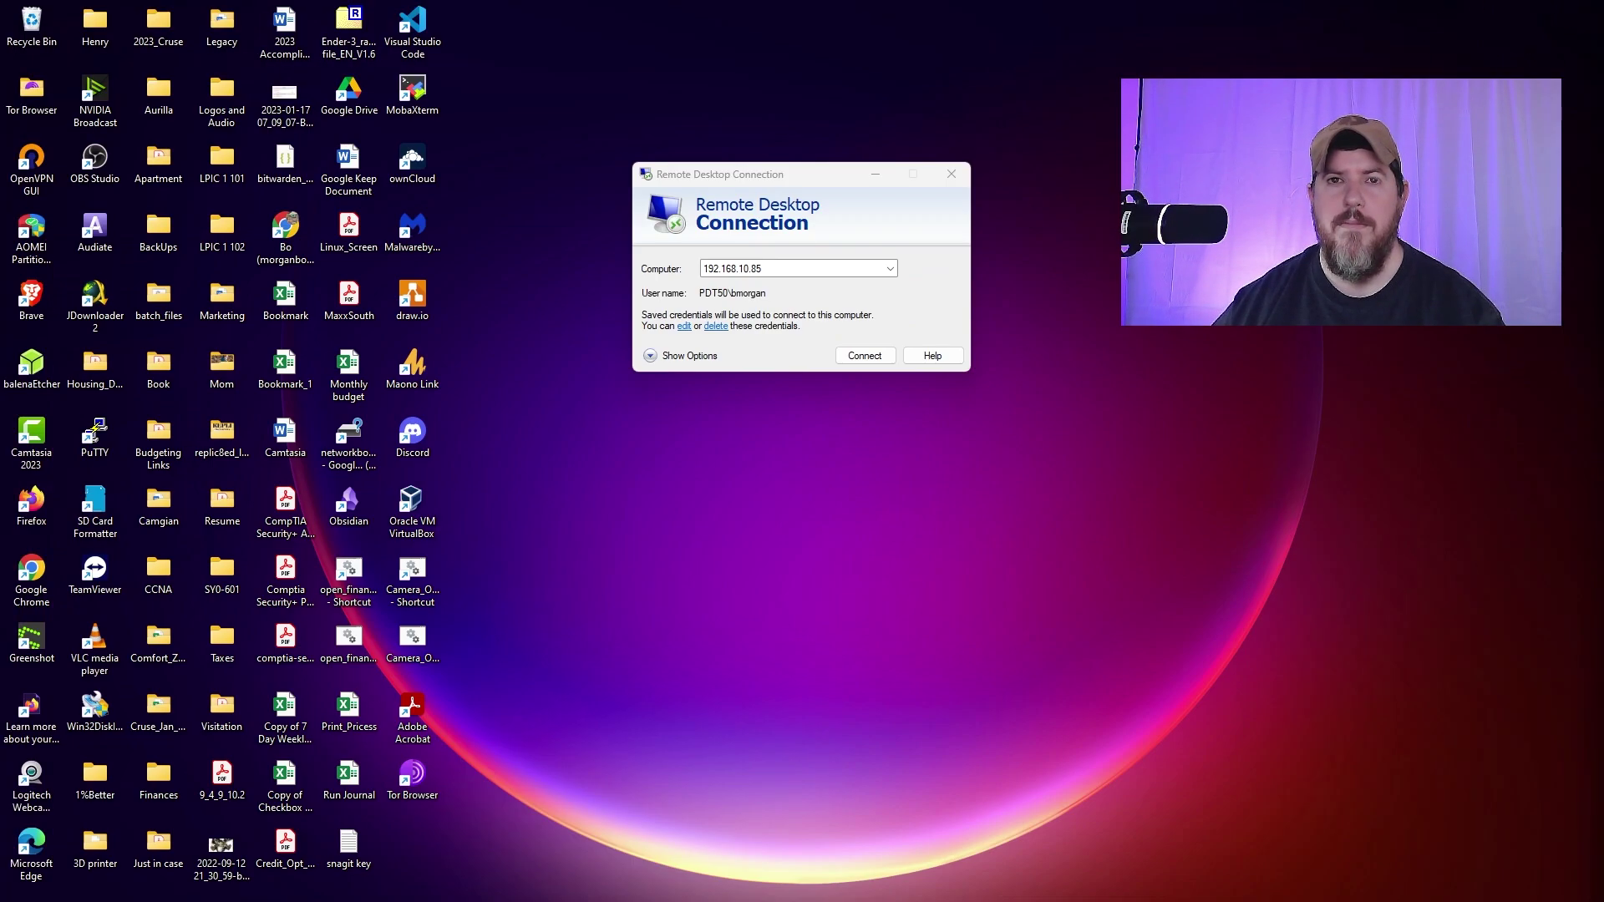
pyautogui.click(919, 180)
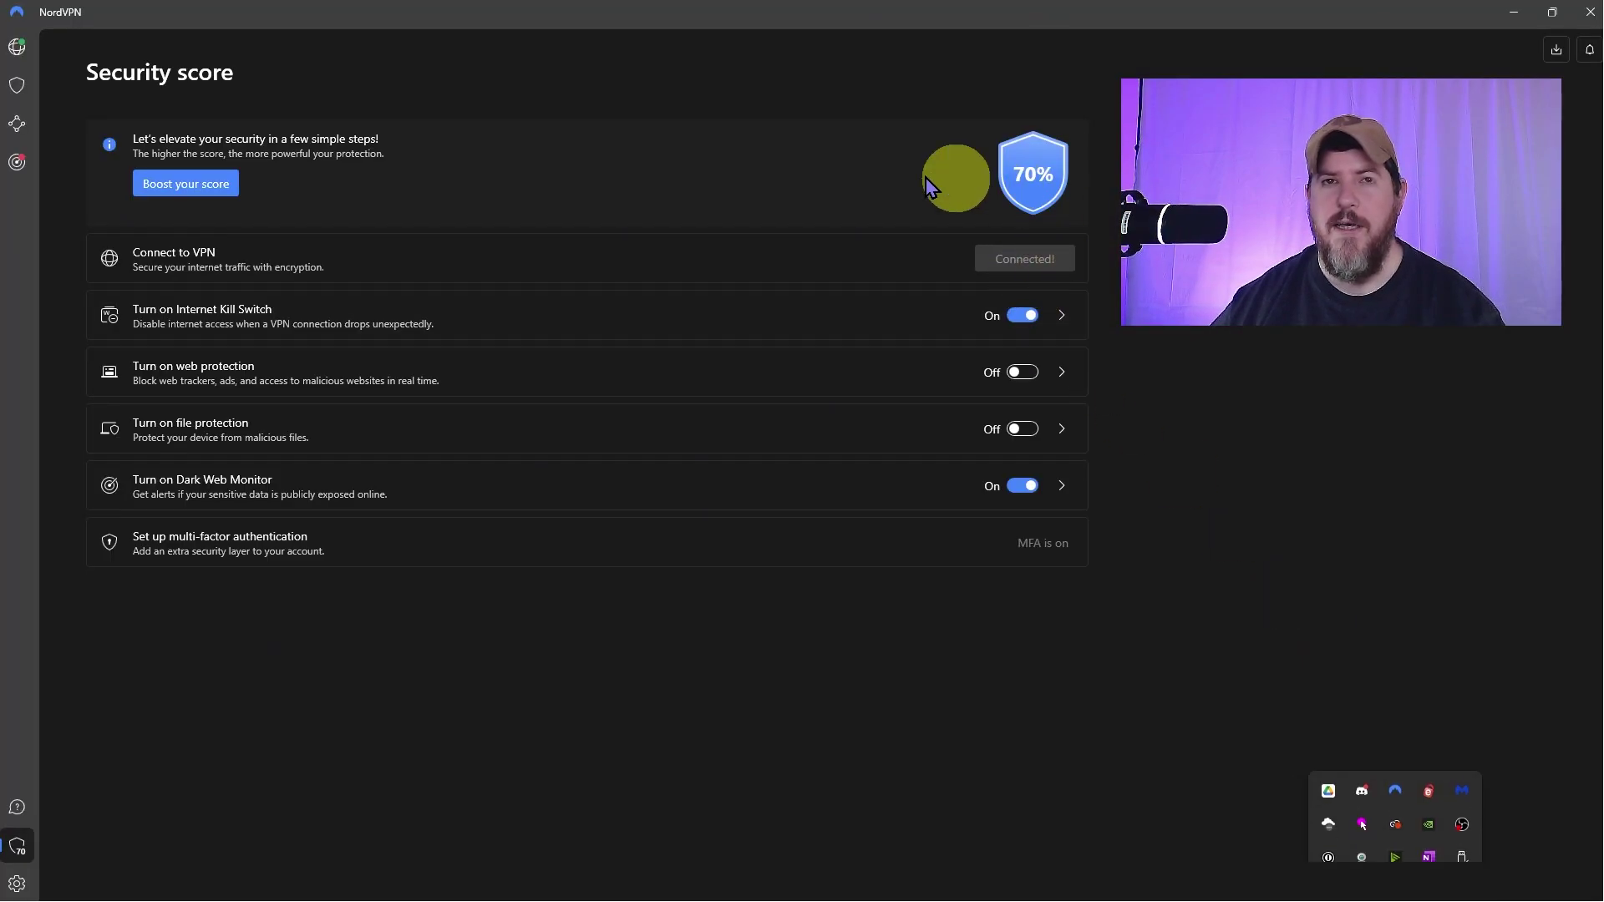
pyautogui.click(18, 48)
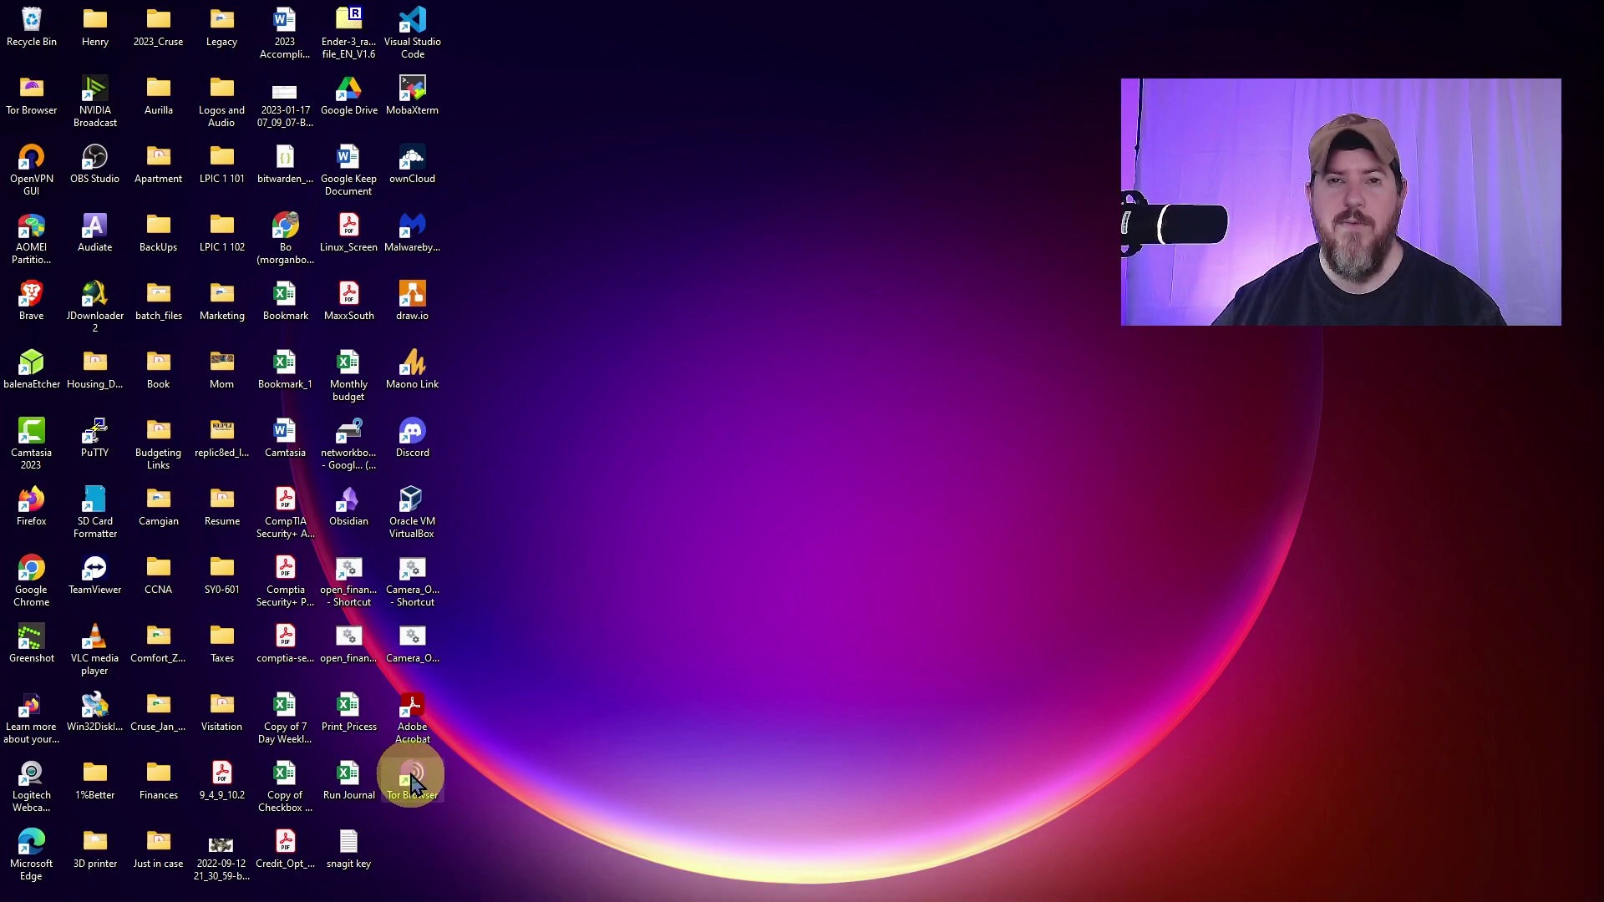
# Step: Launch Tor Browser from the desktop icon, connect to Tor, and maximise the window
pyautogui.doubleClick(412, 785)
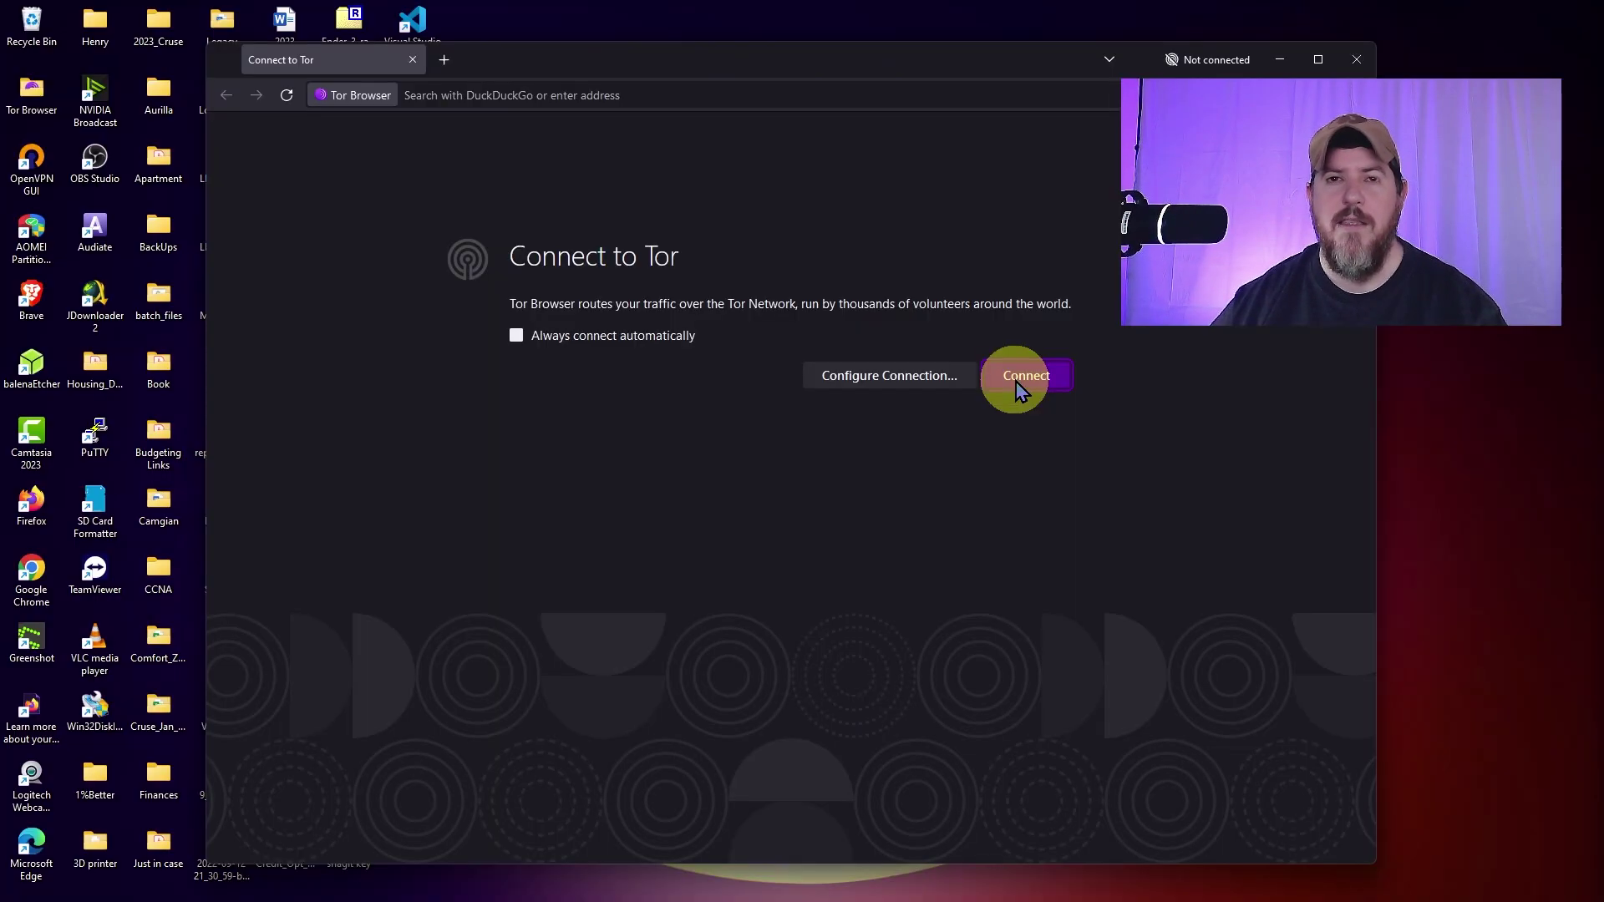
pyautogui.click(1016, 380)
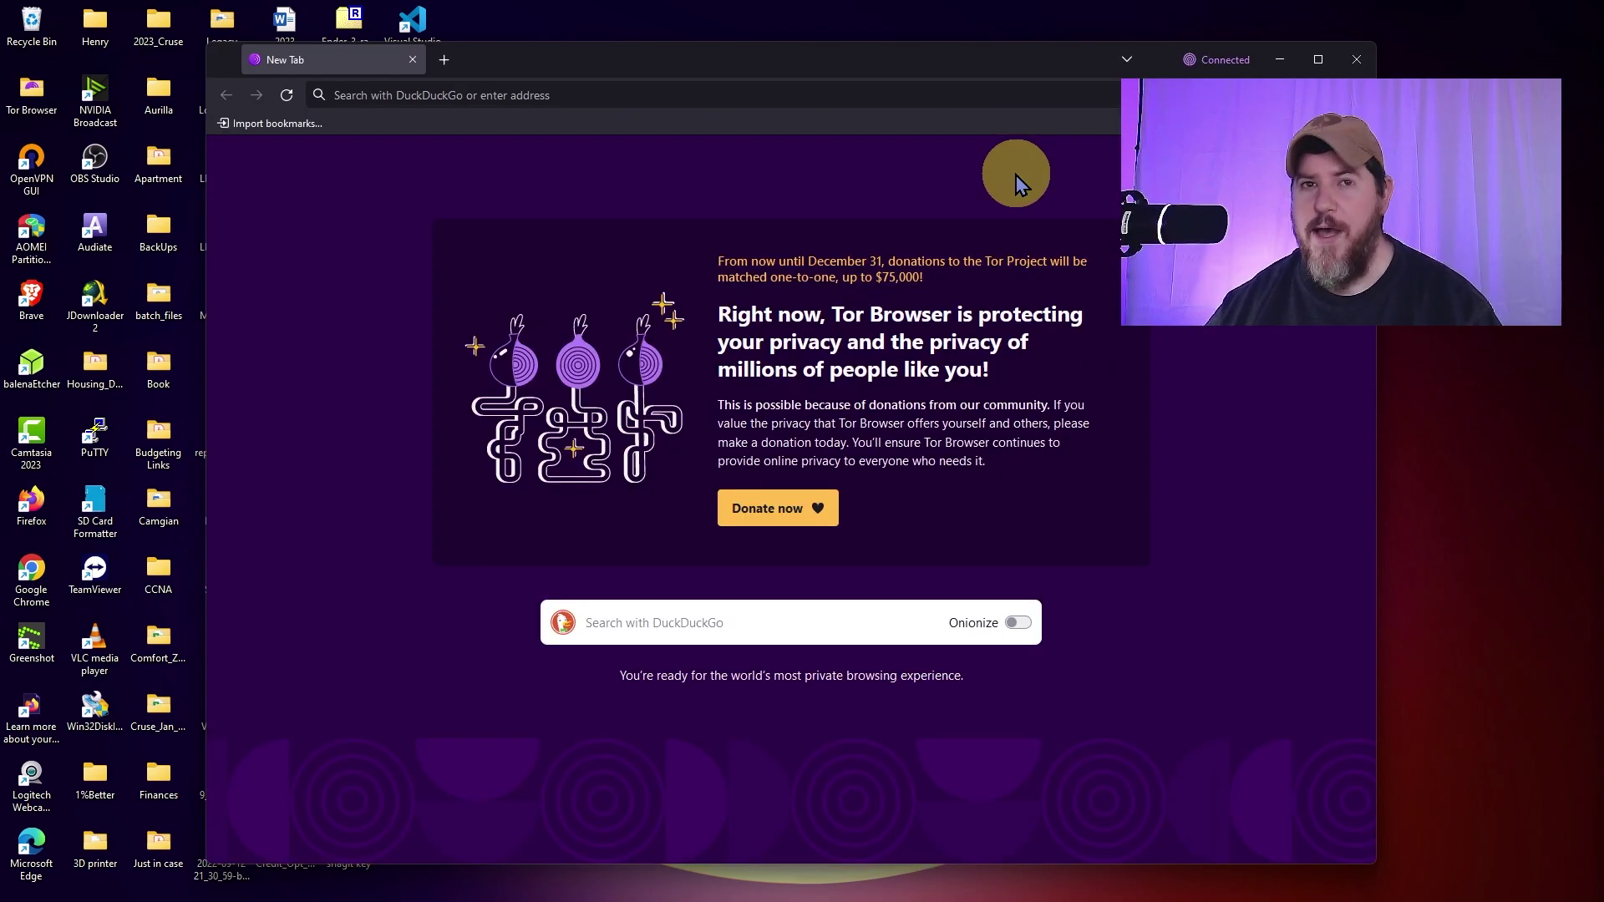
pyautogui.click(1318, 59)
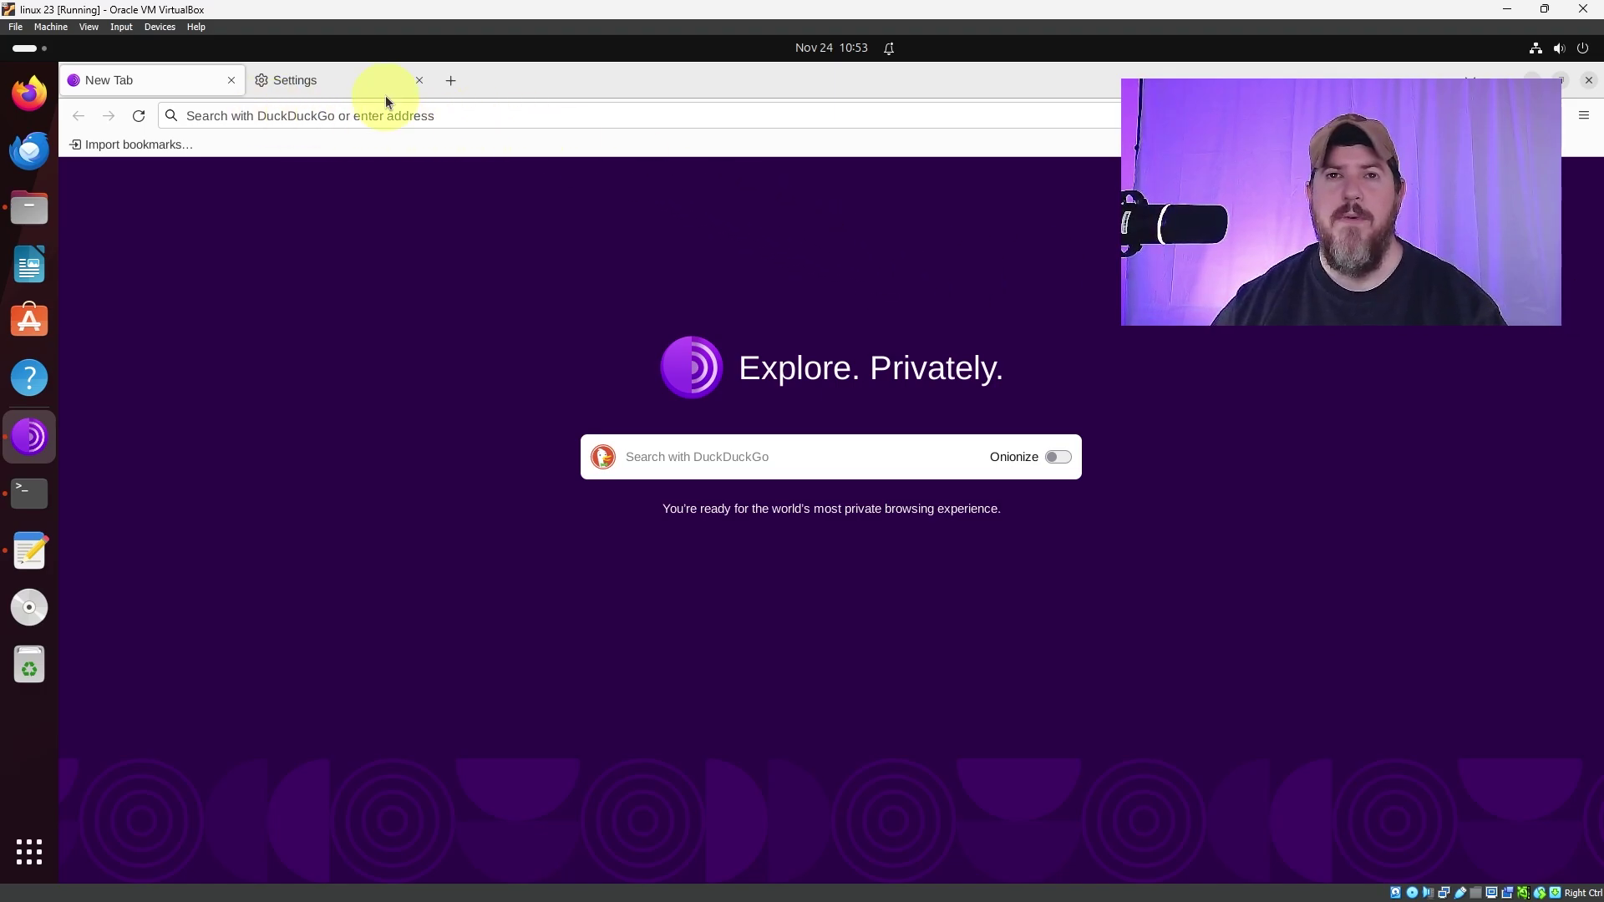
# Step: Open a new tab and go to cnn, correcting the mistyped 'cnnn'
pyautogui.hotkey('ctrl', 't')
pyautogui.write('cnnn')
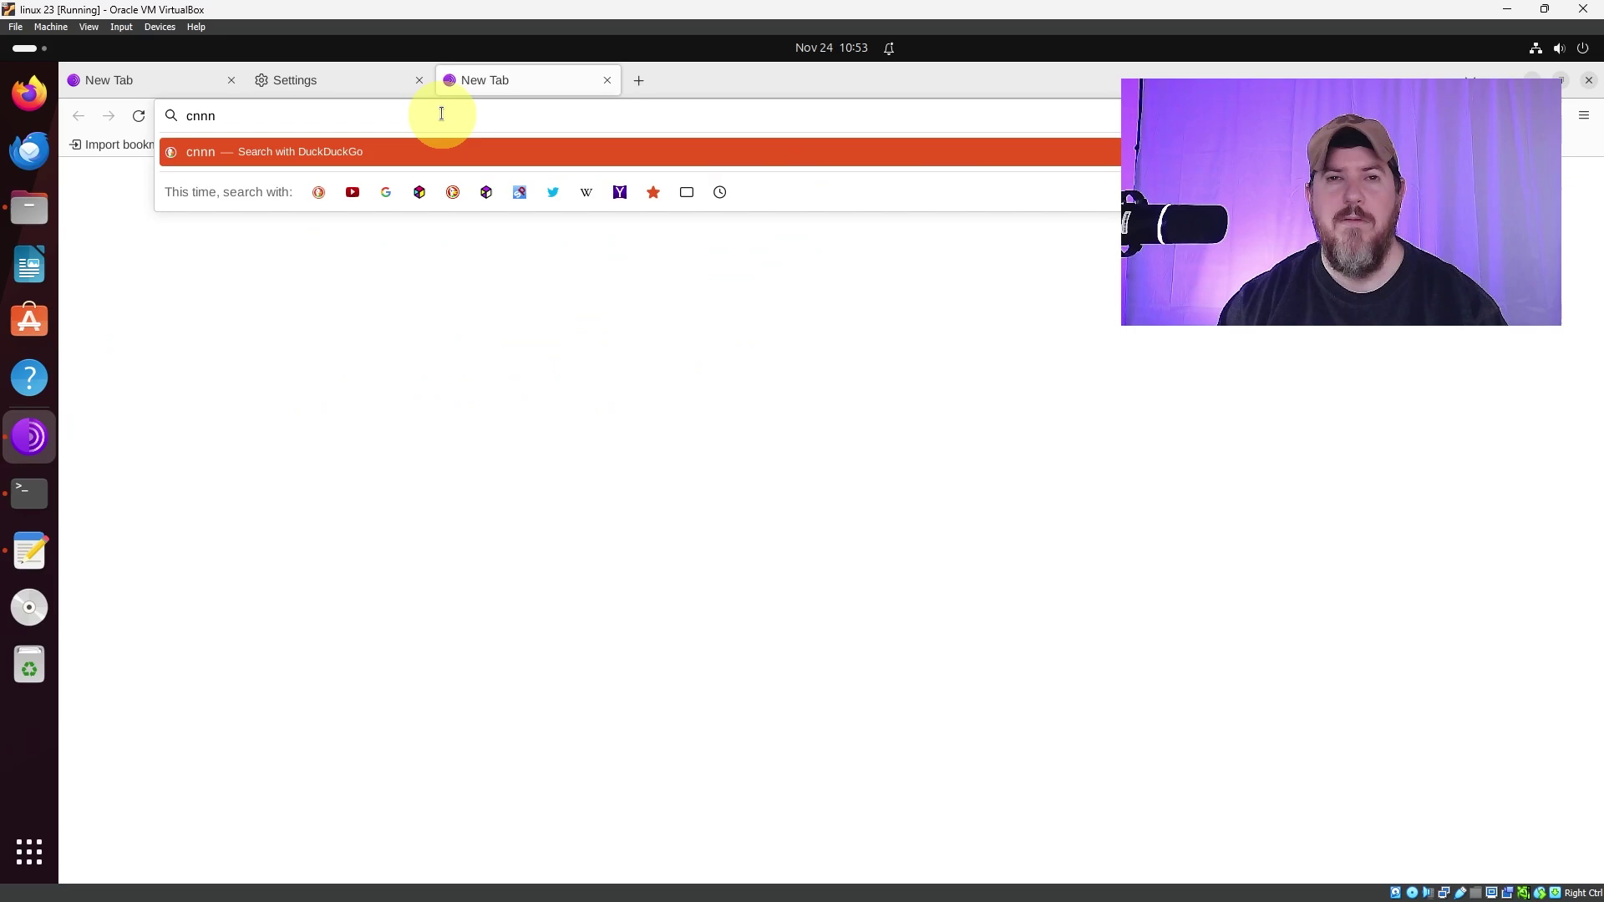
pyautogui.press('BackSpace')
pyautogui.press('Return')
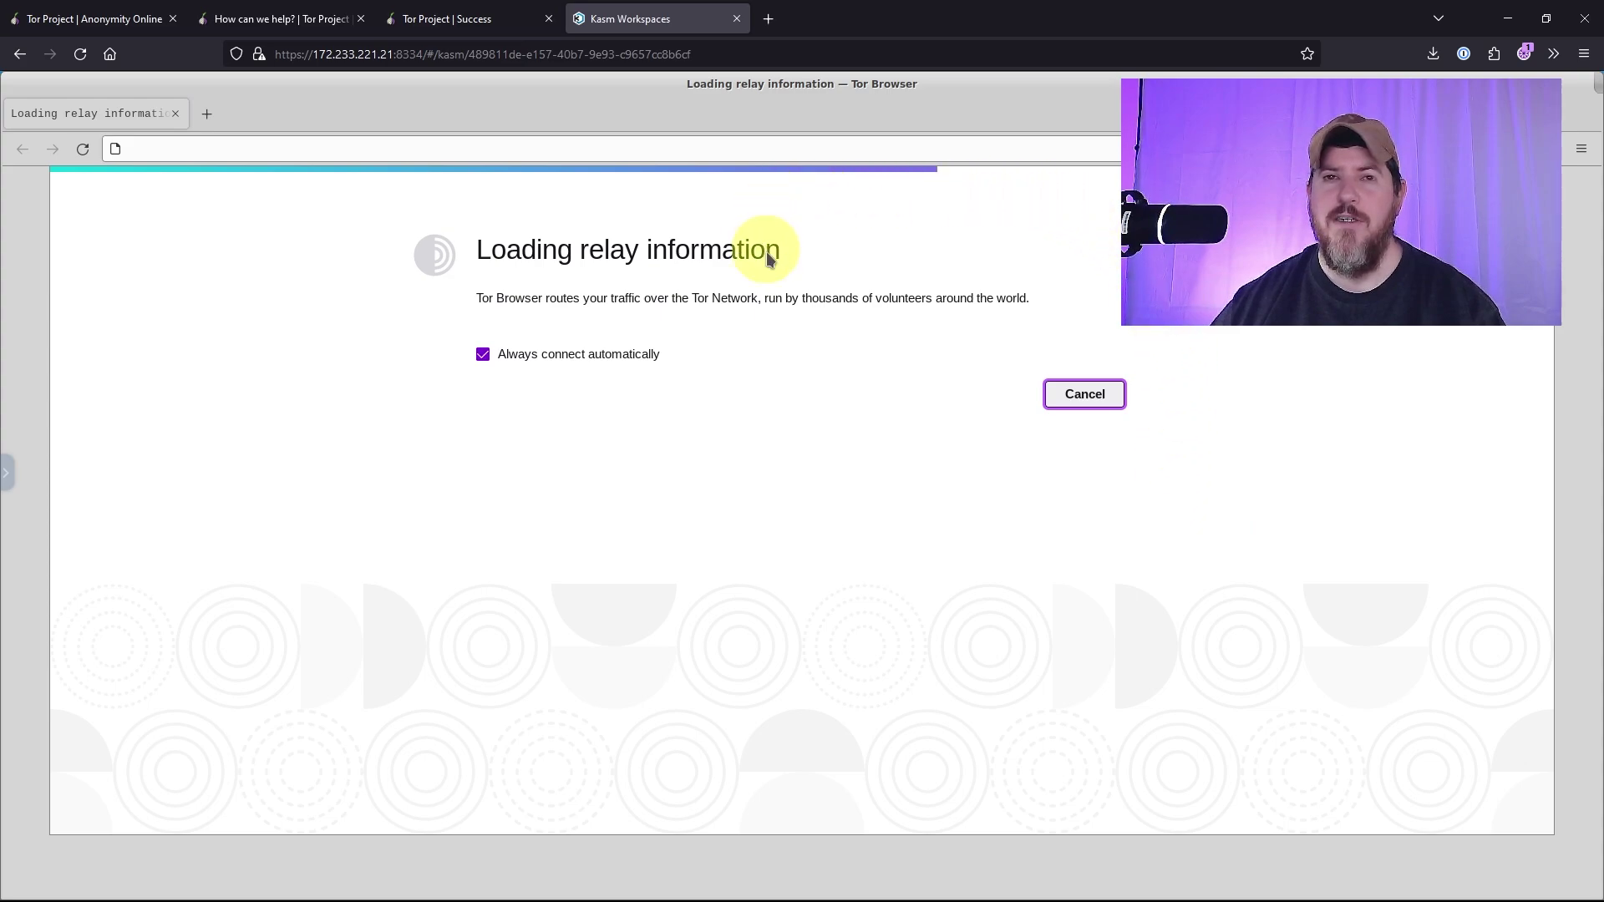
# Step: Cancel relay loading and reconnect to Tor, then delete the Kasm session and confirm
pyautogui.click(1082, 402)
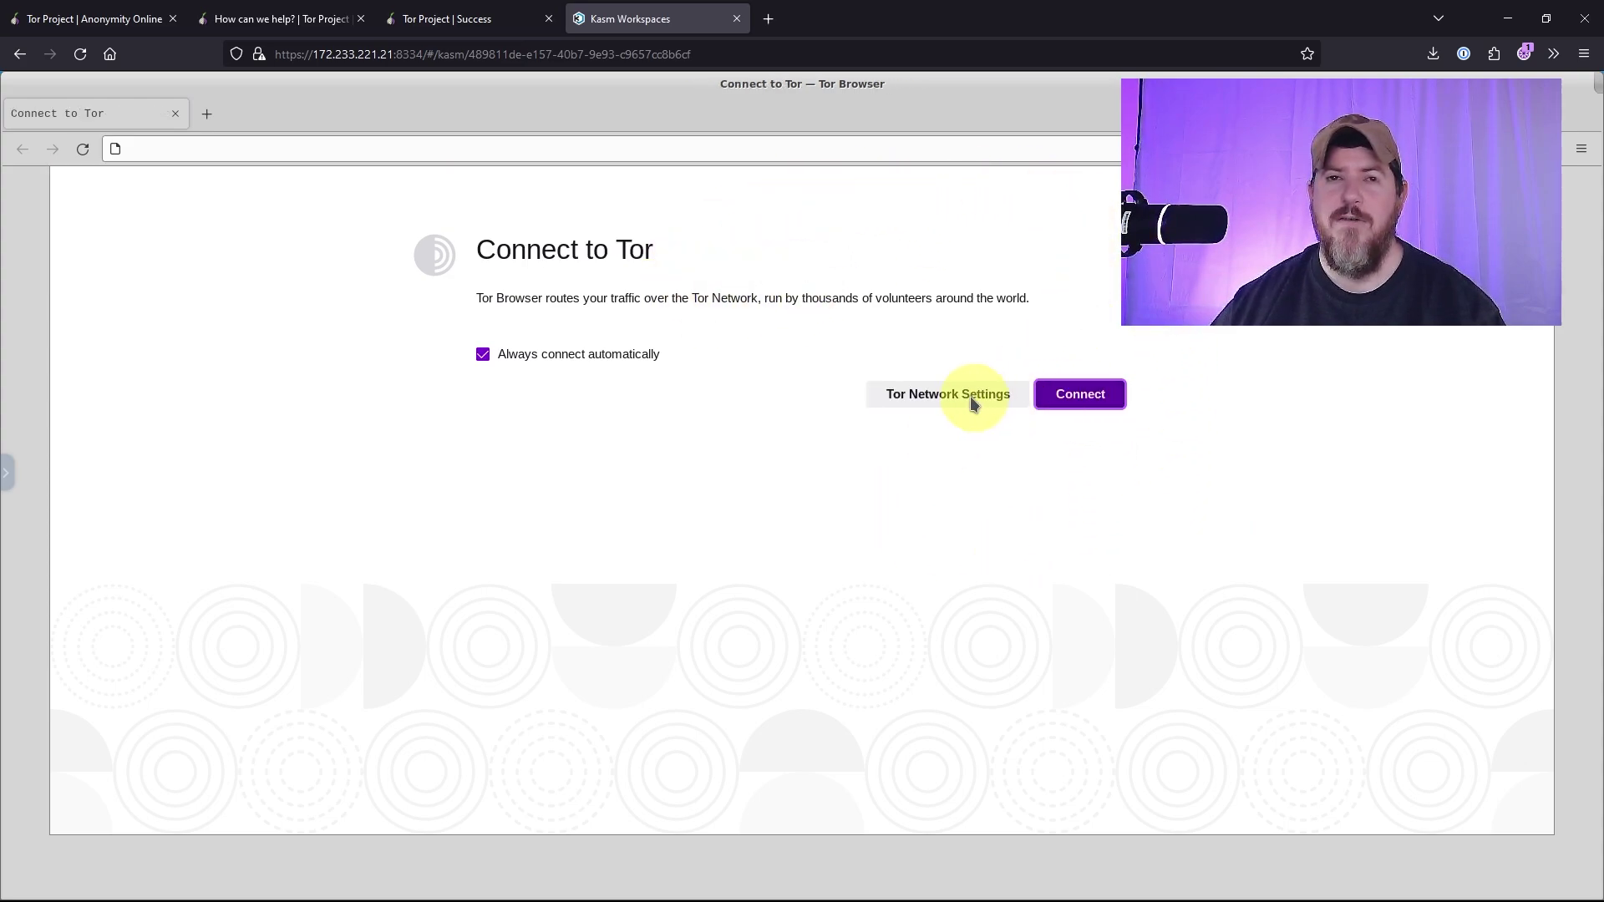
pyautogui.click(1085, 397)
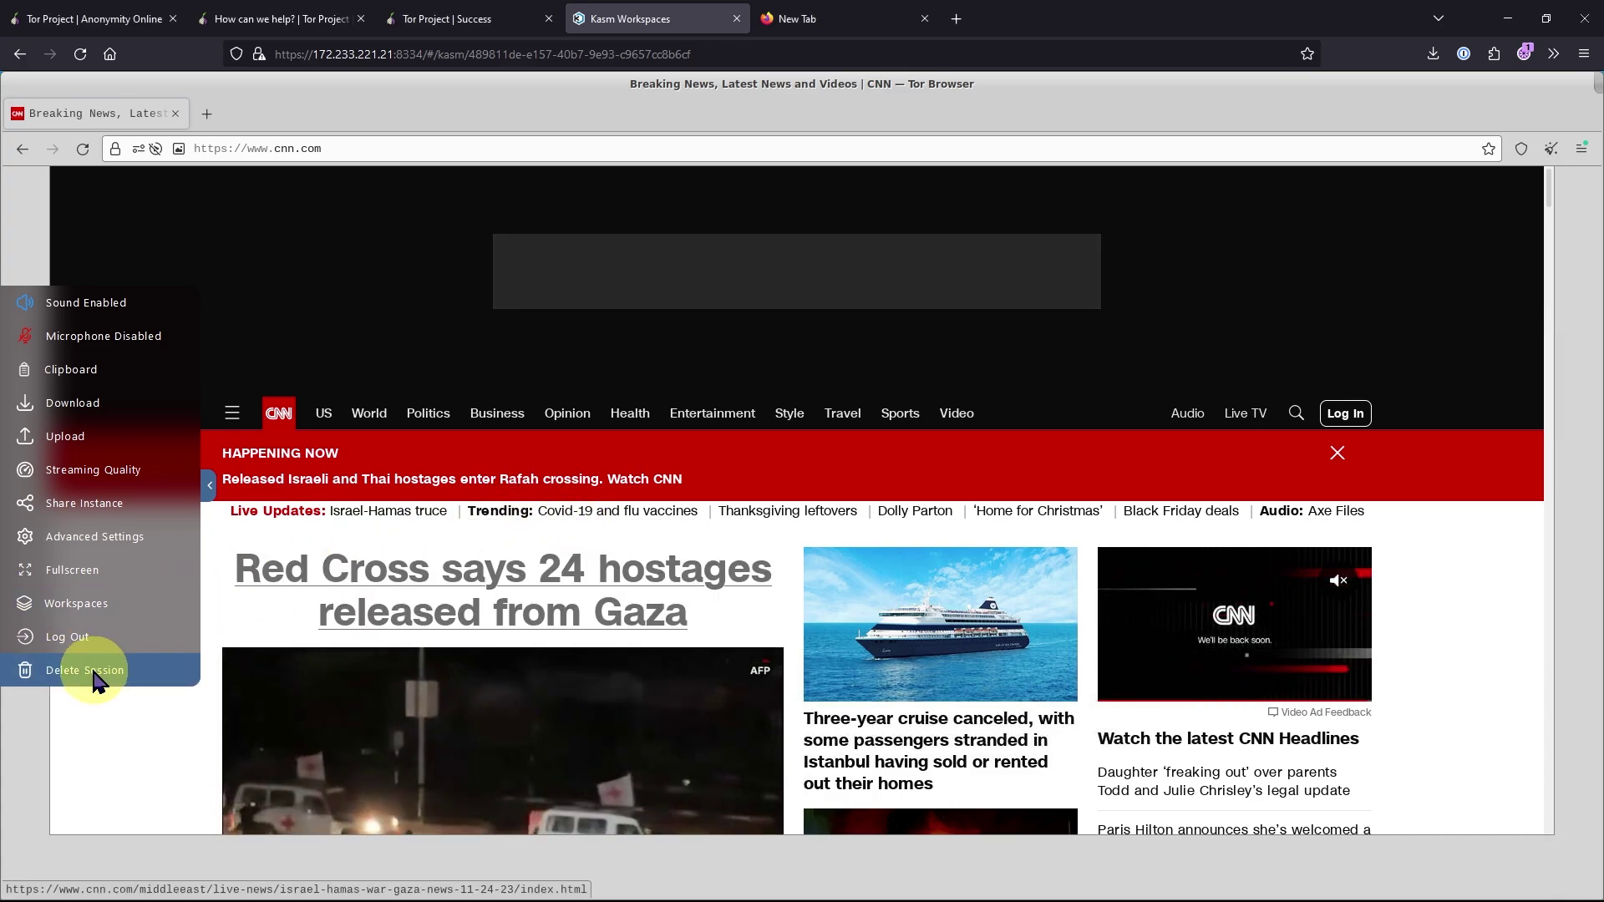
pyautogui.click(96, 678)
pyautogui.click(802, 548)
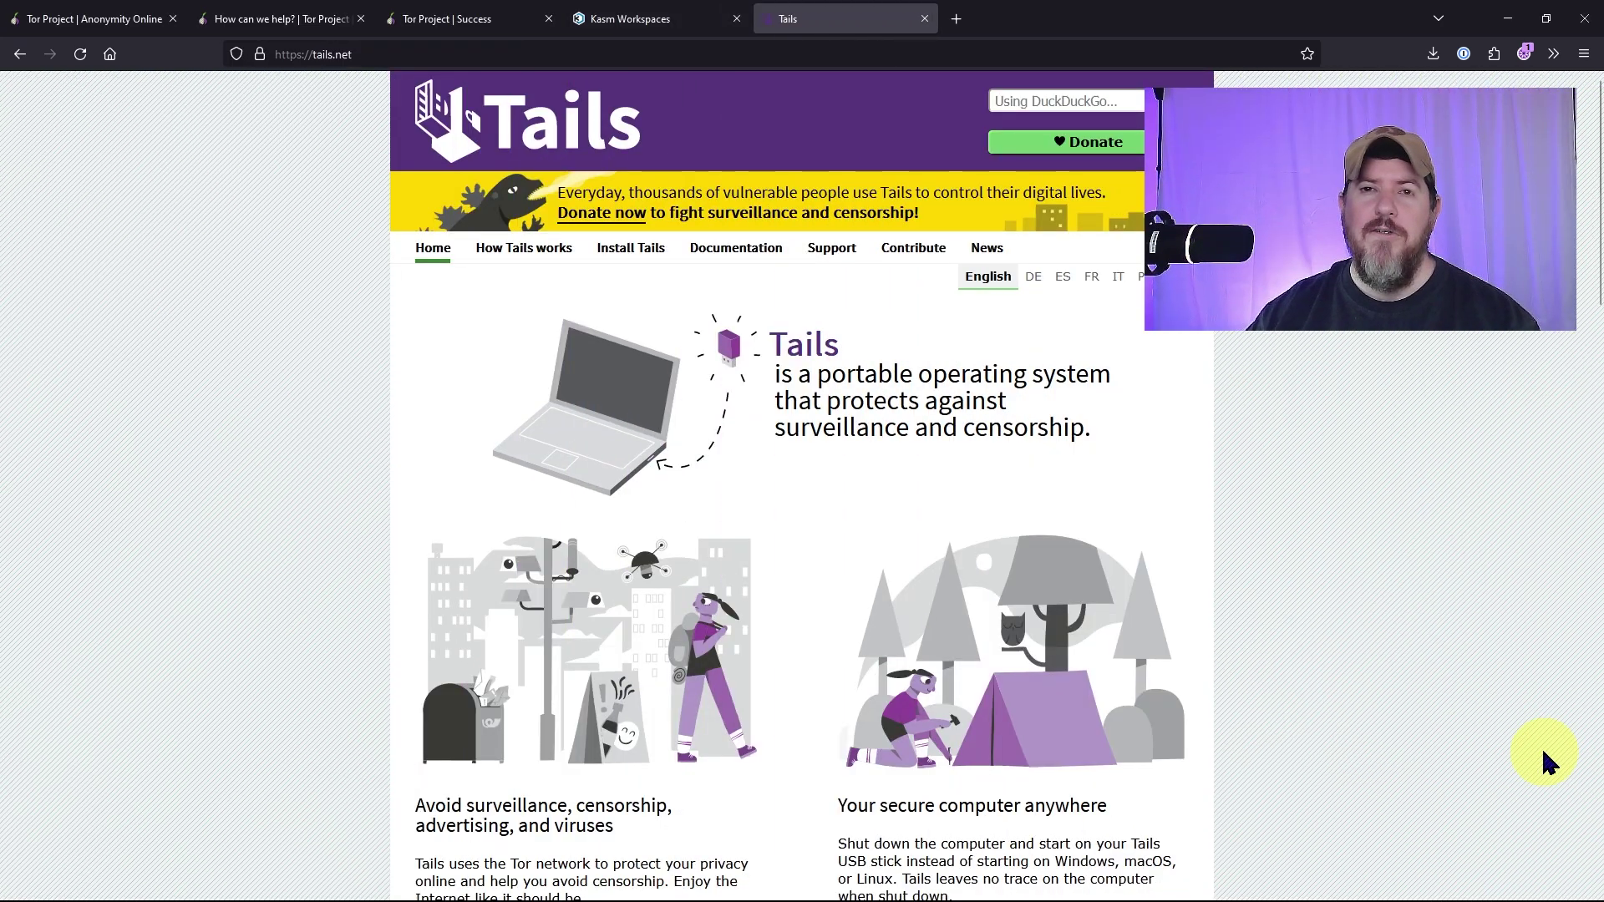
# Step: Scroll down through the tails.net homepage and back up to the top
pyautogui.scroll(-7, 1348, 573)
pyautogui.scroll(-3, 1344, 569)
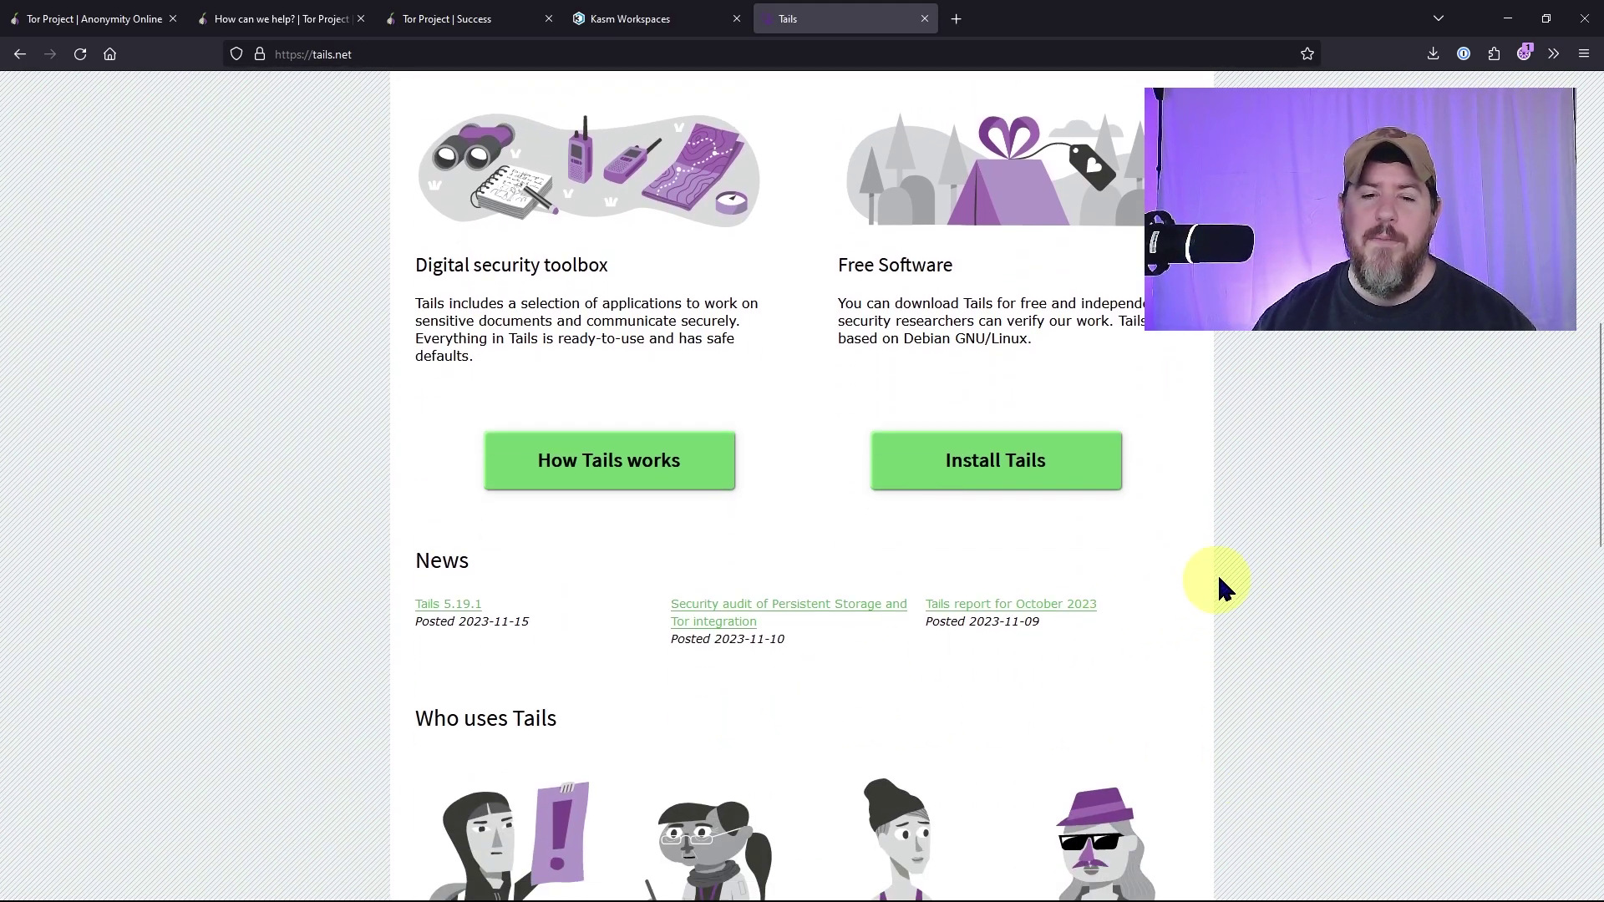
pyautogui.scroll(2, 1228, 589)
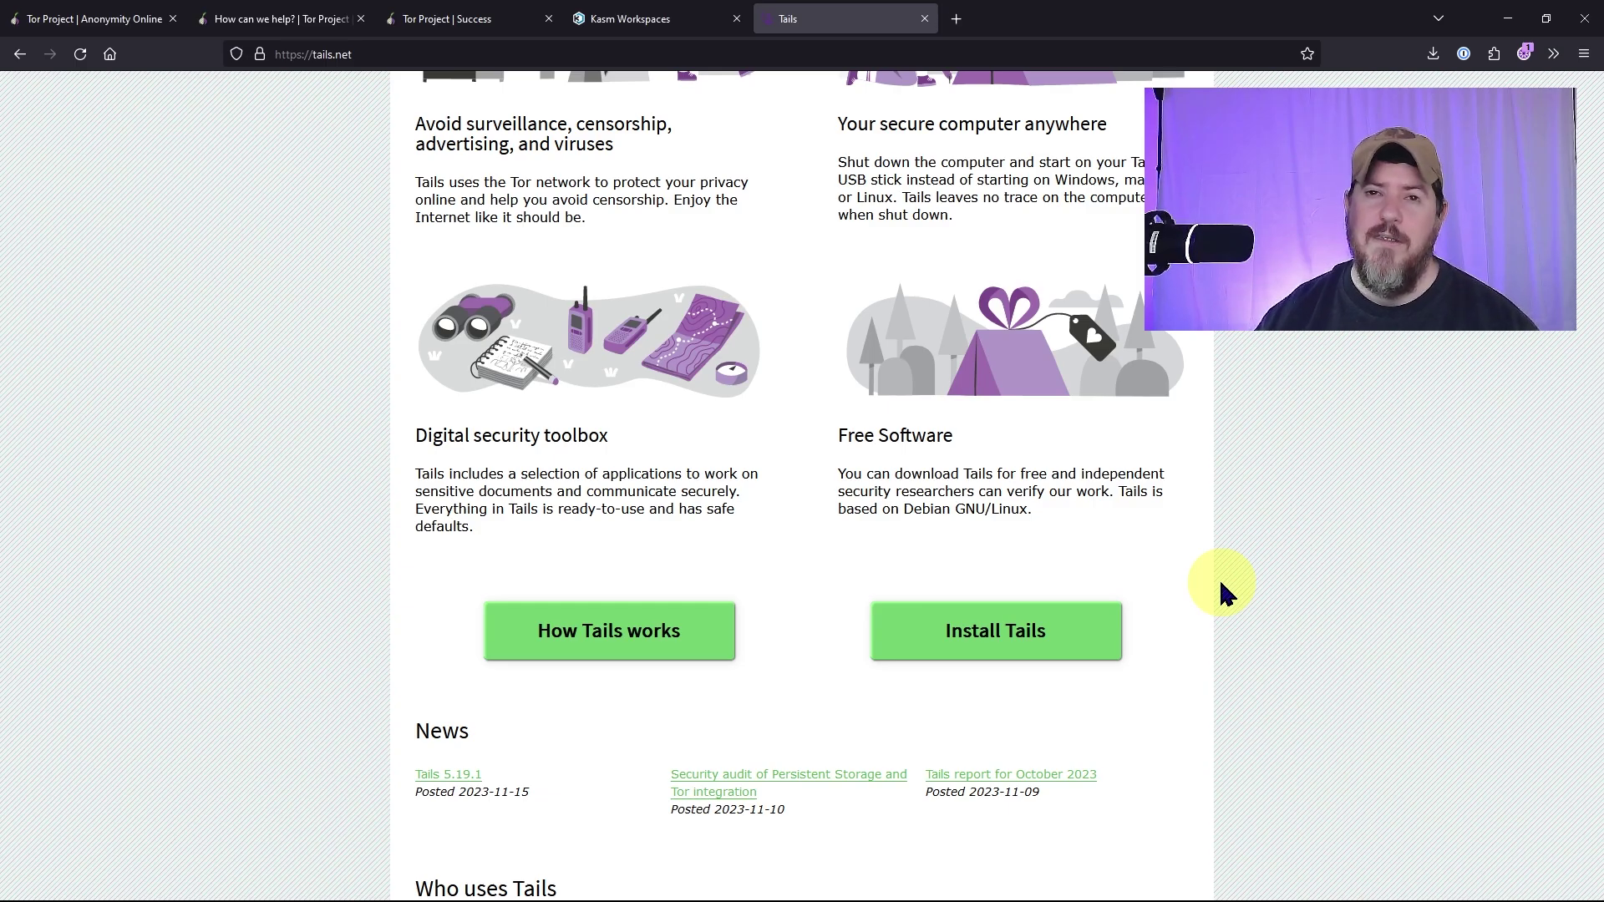
pyautogui.scroll(6, 1219, 591)
pyautogui.scroll(2, 1206, 581)
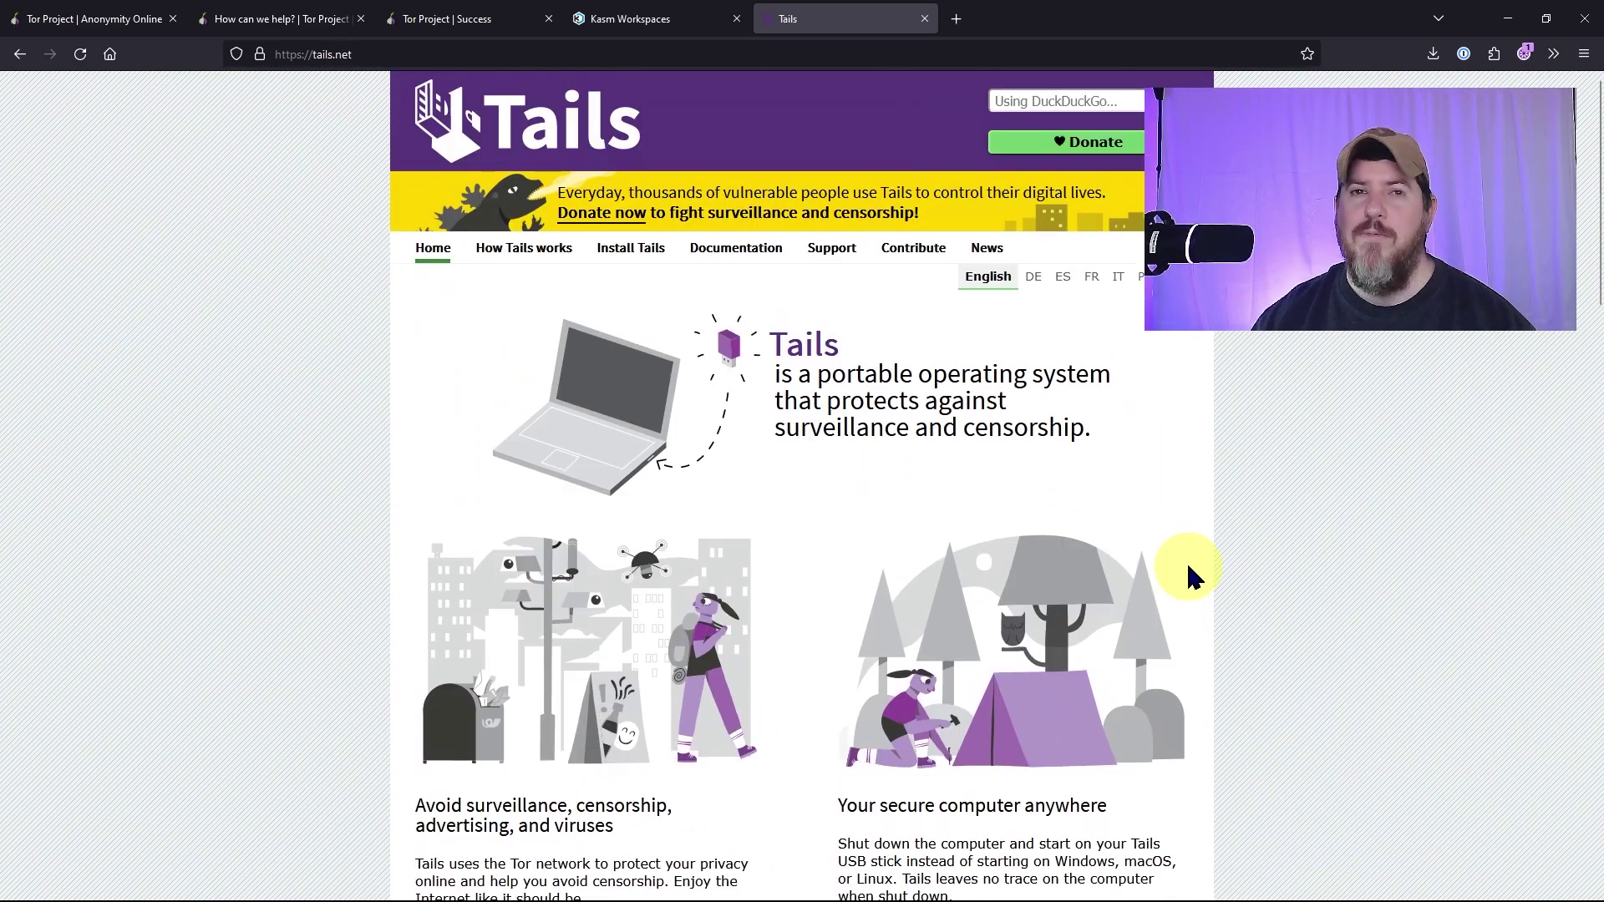
pyautogui.moveTo(706, 884)
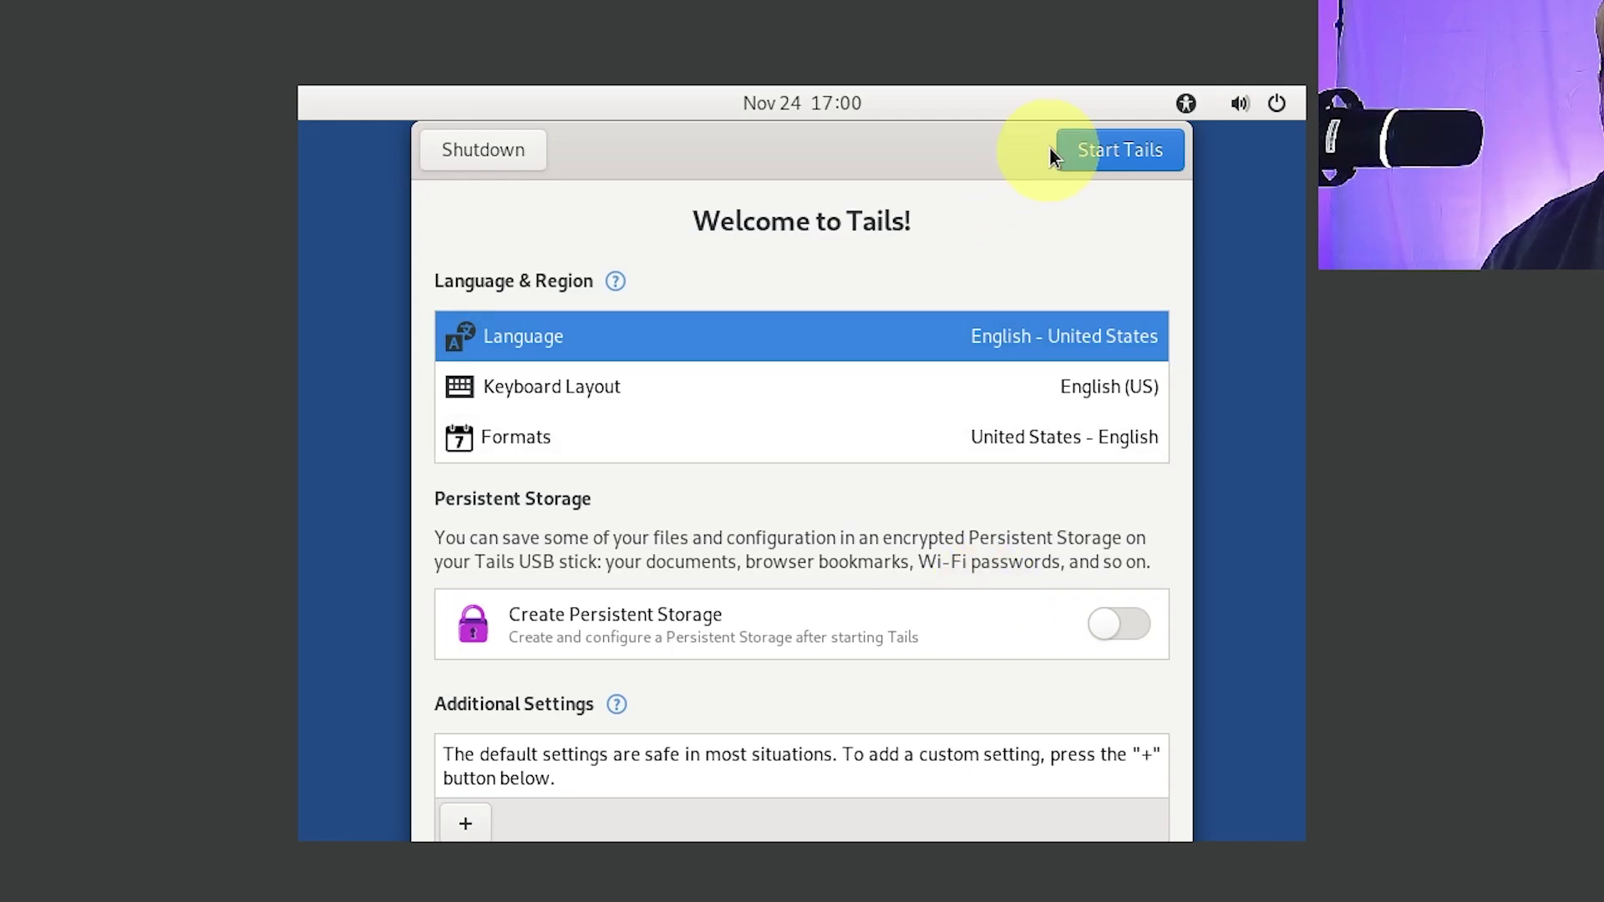
# Step: Start Tails, connect to Tor automatically with no bridge configured, then launch Tor Browser
pyautogui.click(1095, 149)
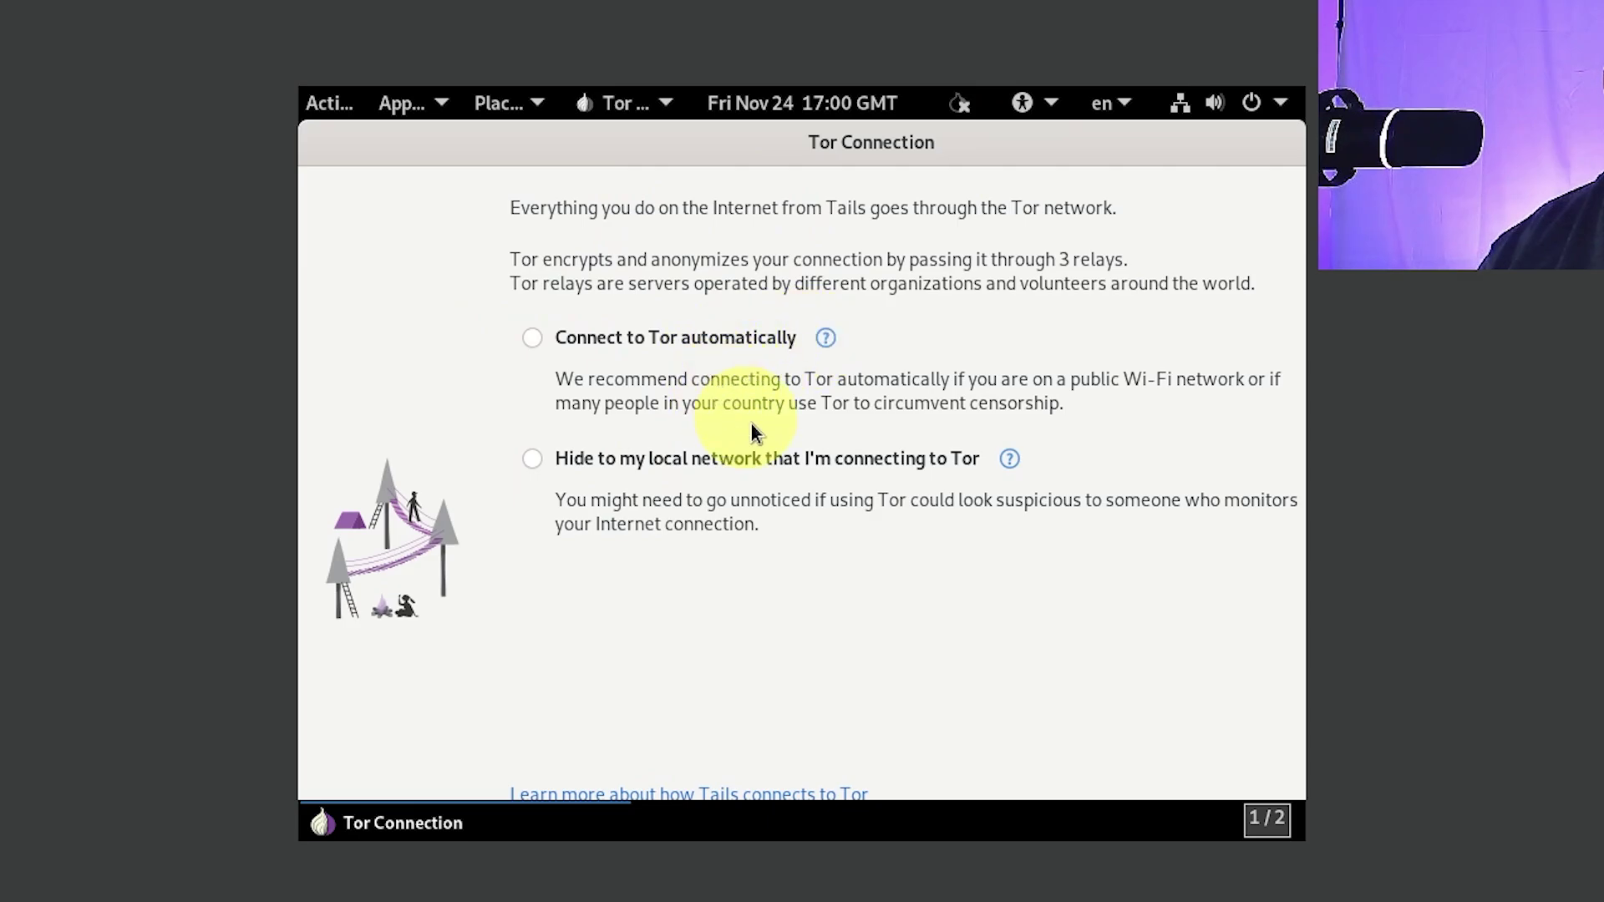
pyautogui.click(532, 338)
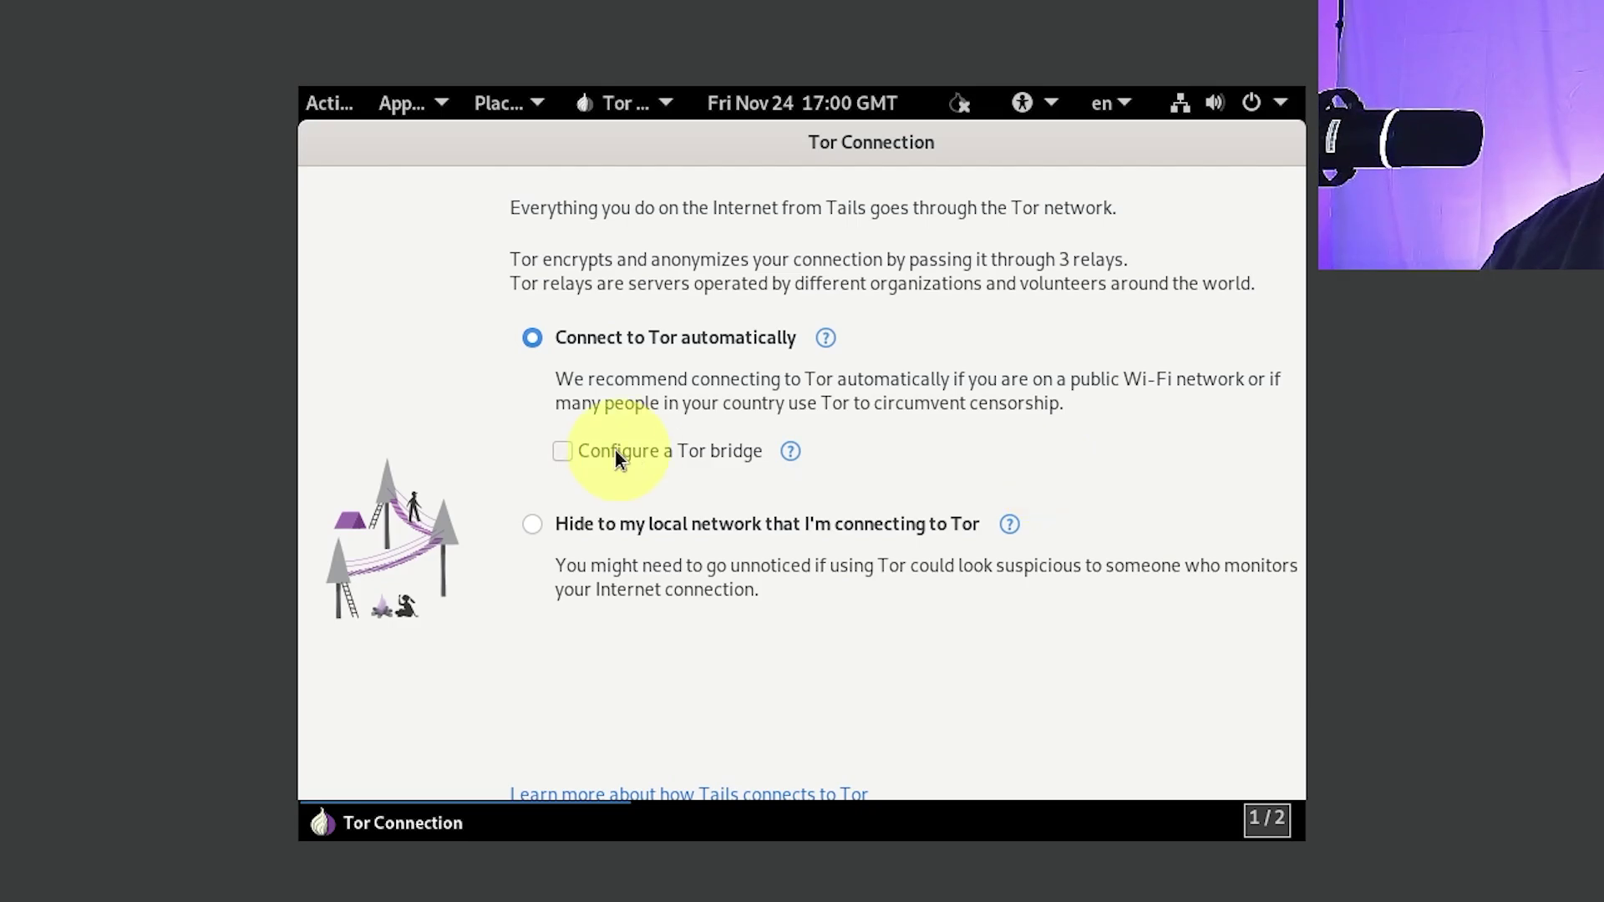
pyautogui.click(561, 455)
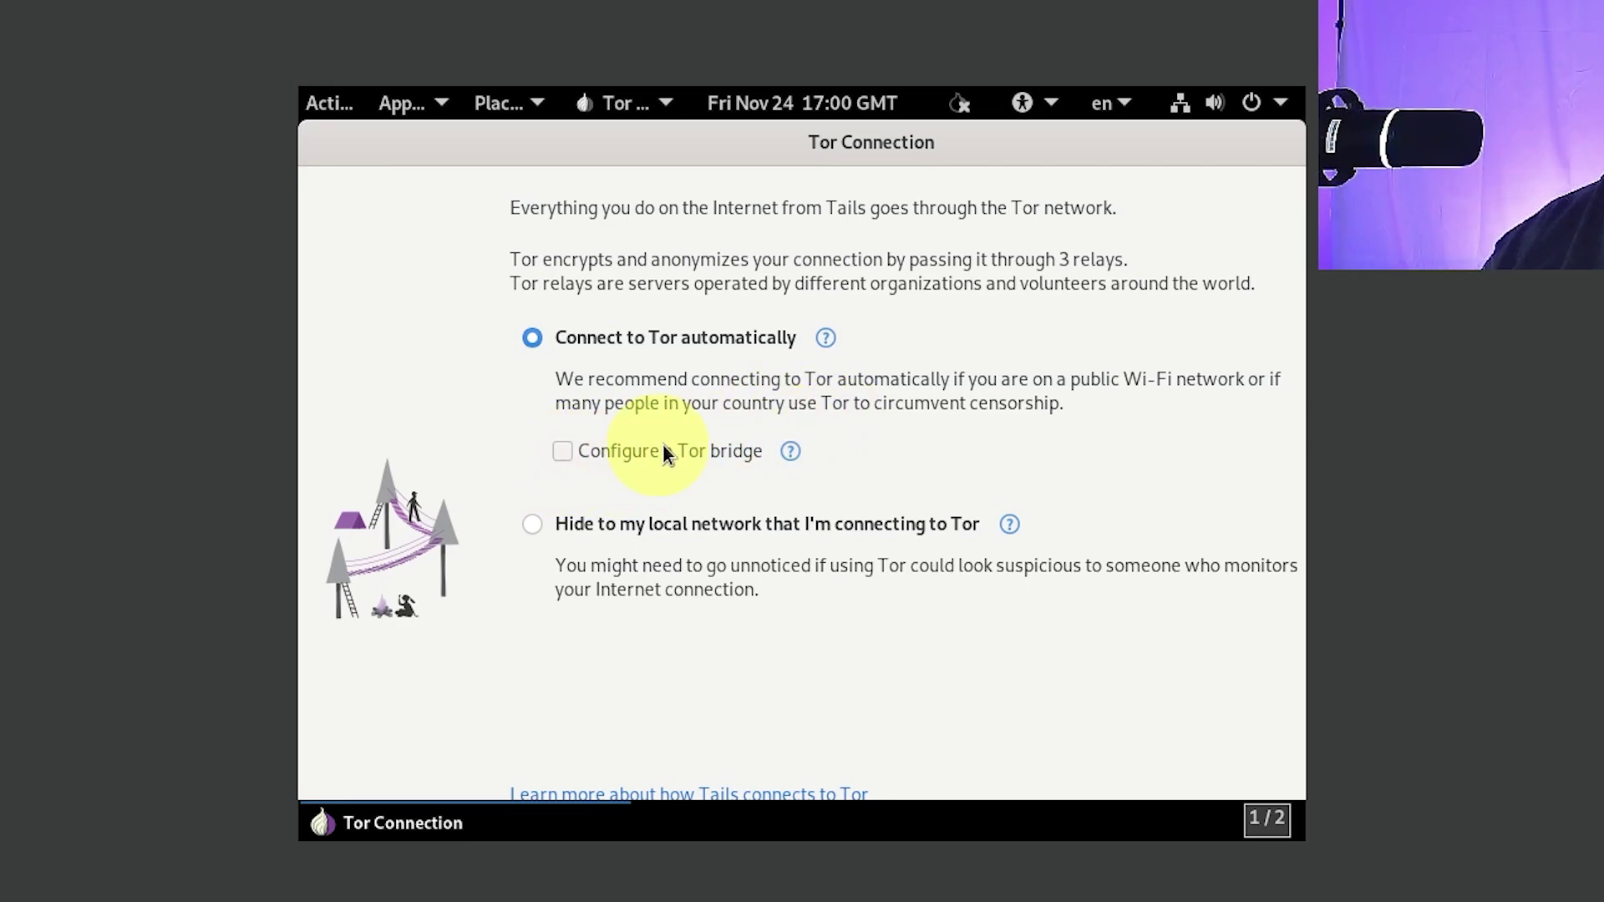
pyautogui.click(1082, 822)
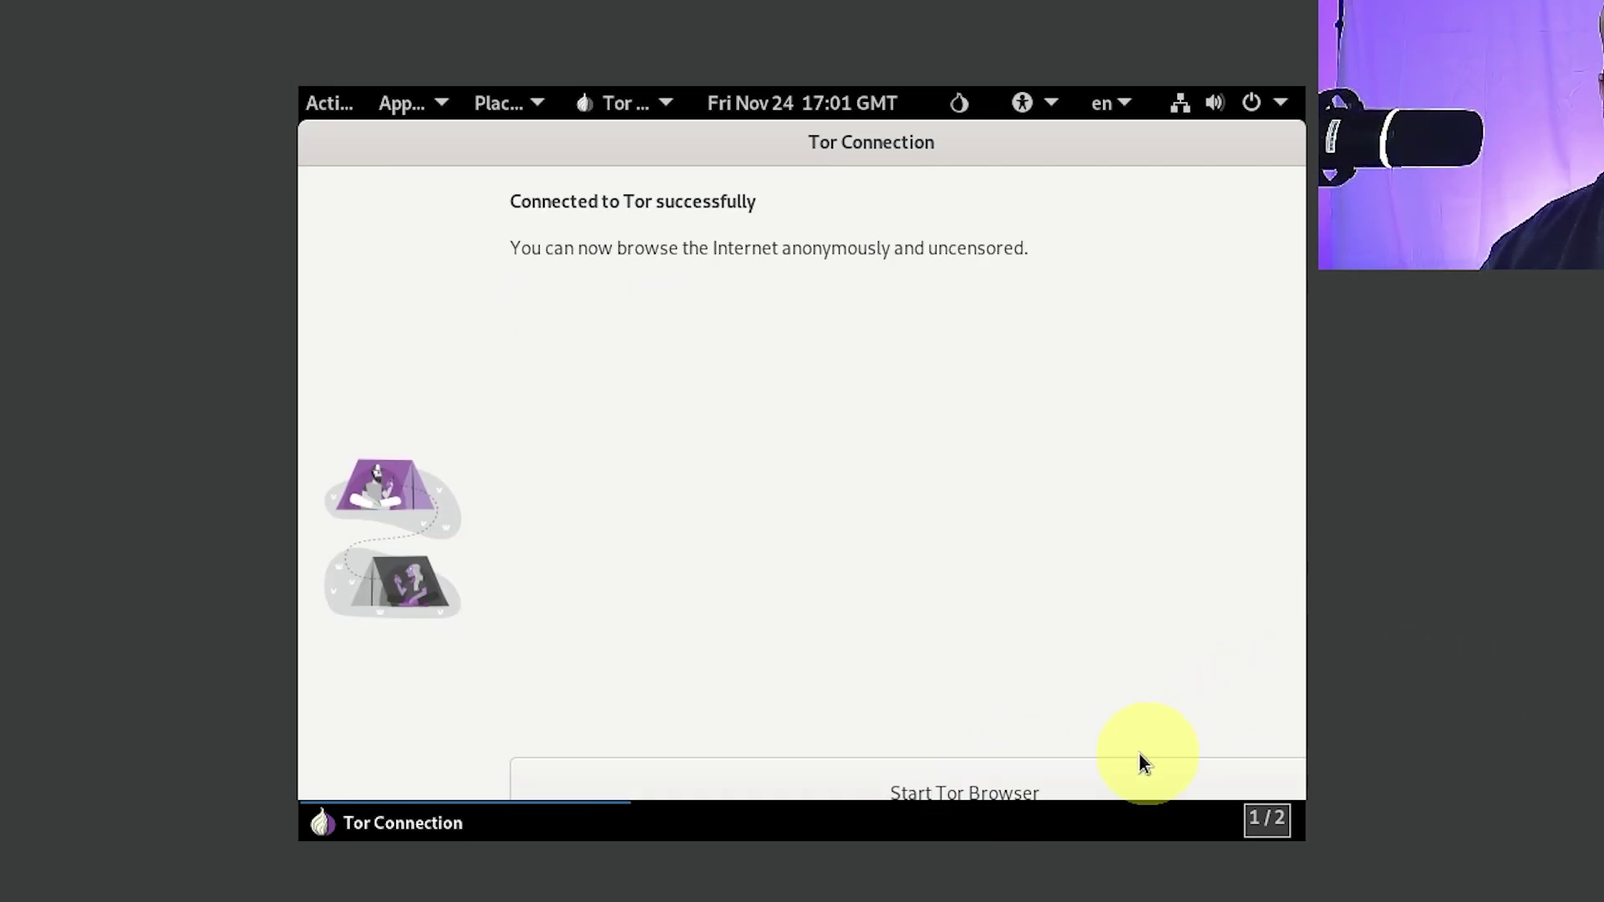
pyautogui.click(967, 786)
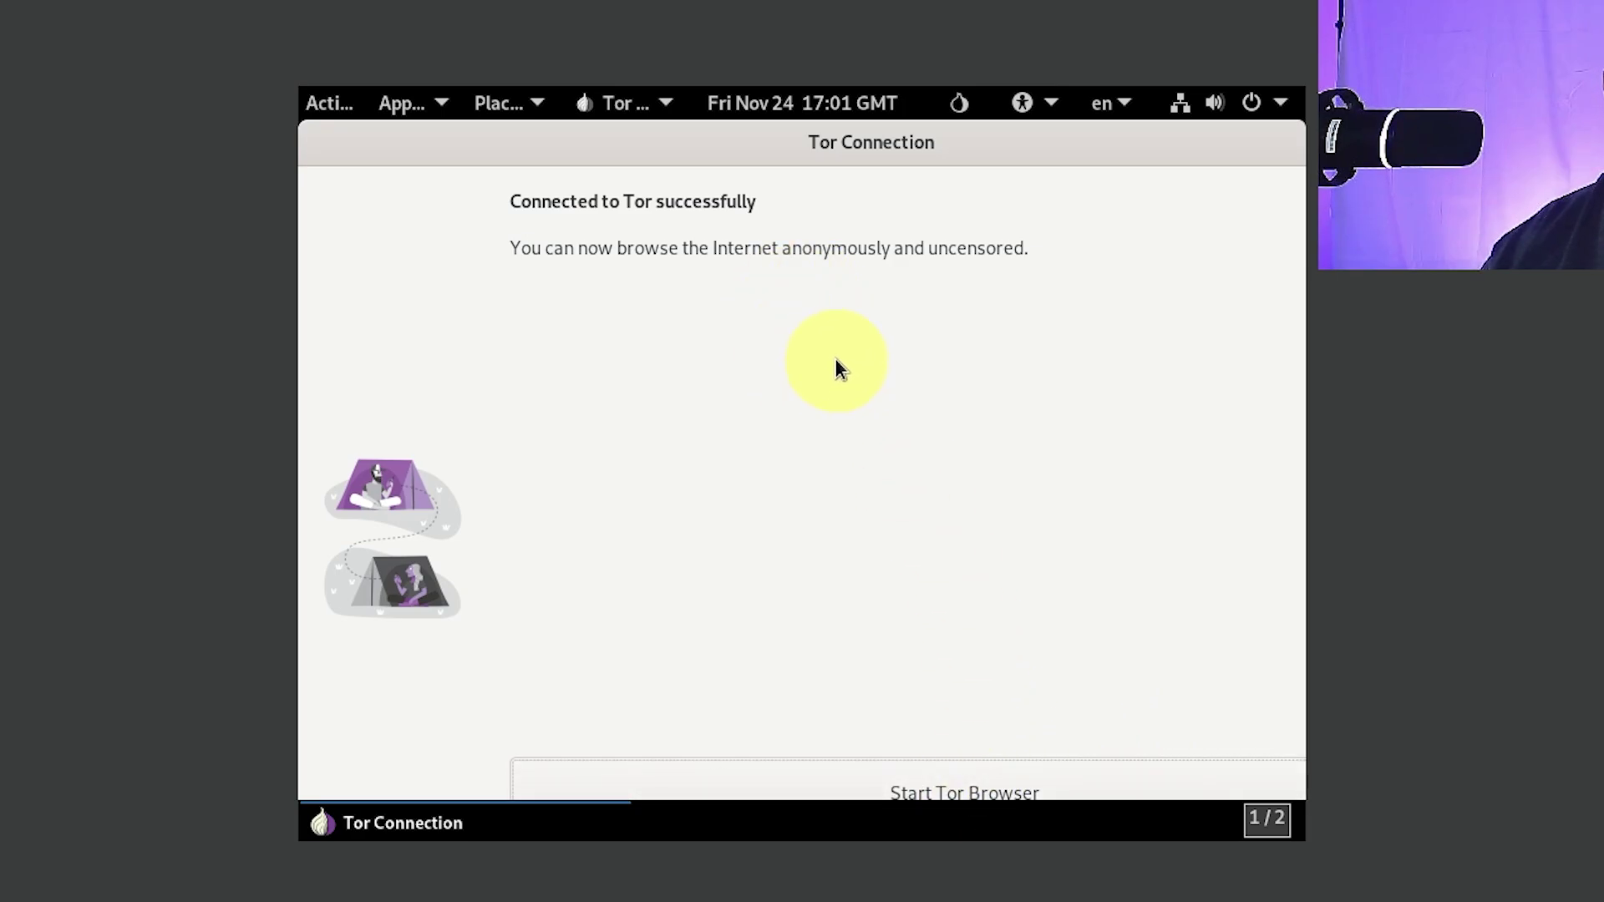
# Step: Browse the Applications menu categories, including Sound & Video, Tails and Utilities
pyautogui.scroll(-6, 794, 455)
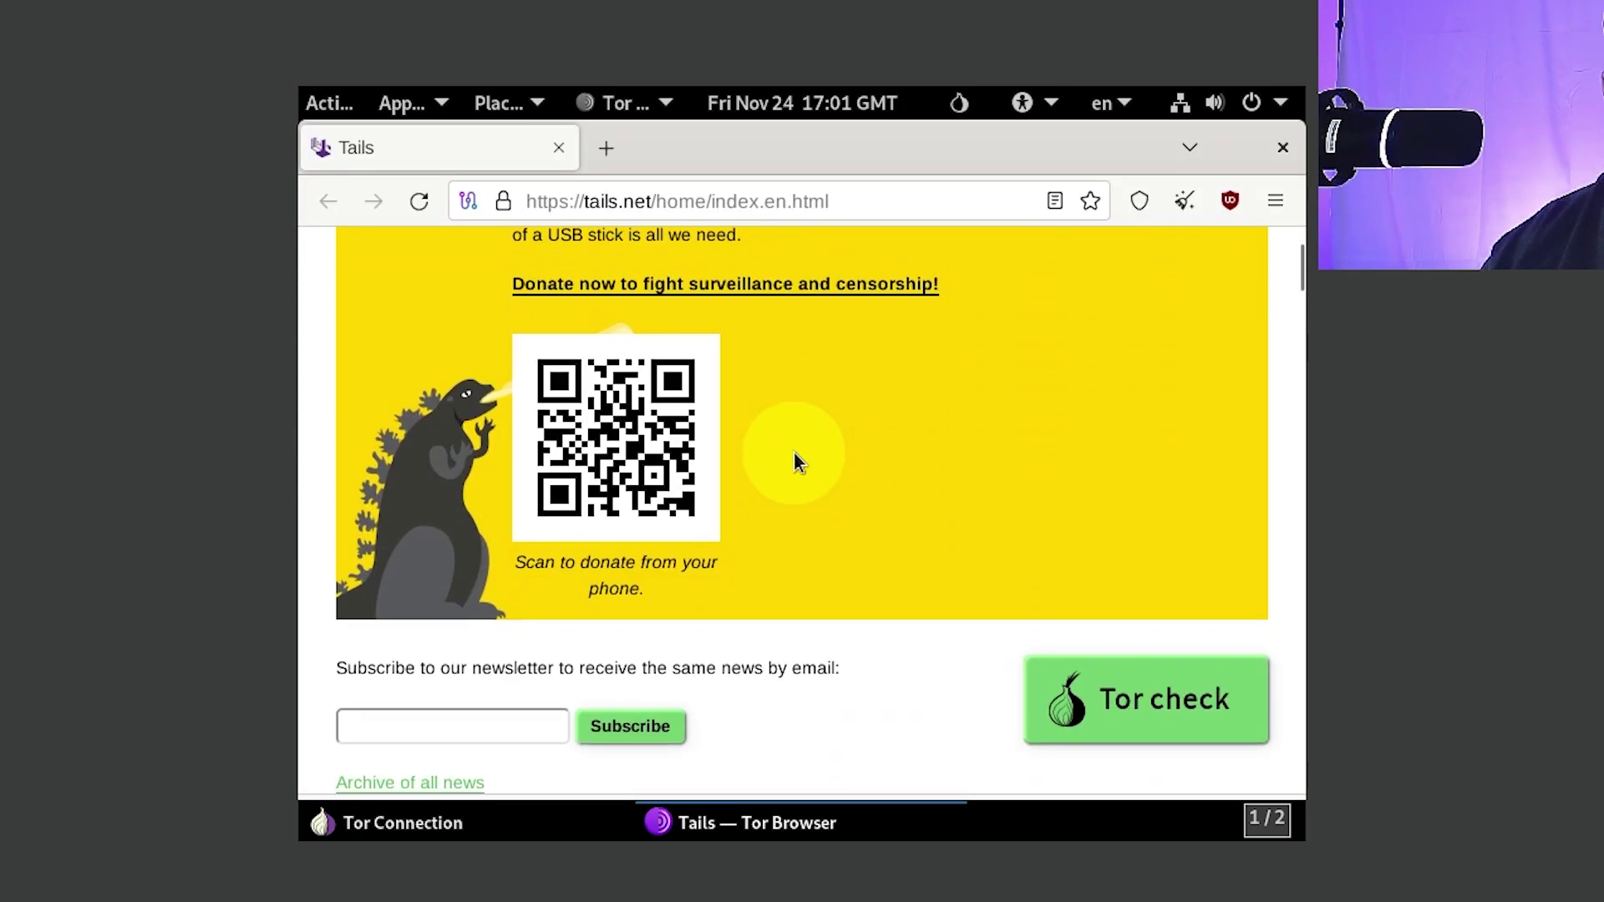
pyautogui.scroll(-3, 795, 458)
pyautogui.scroll(10, 796, 458)
pyautogui.click(401, 102)
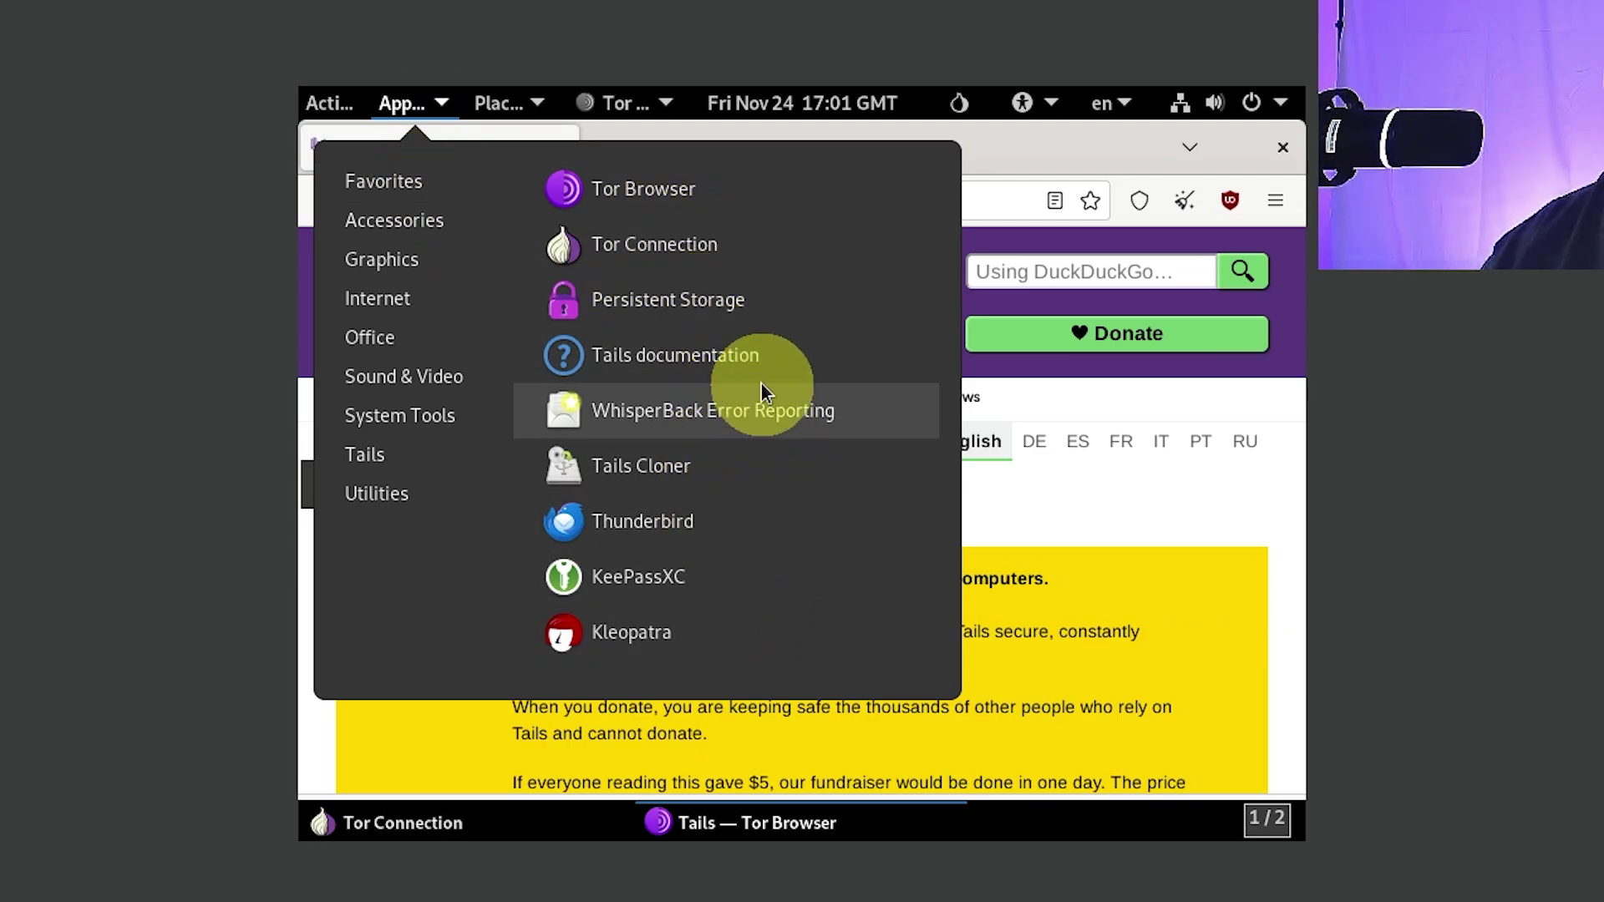
pyautogui.moveTo(407, 377)
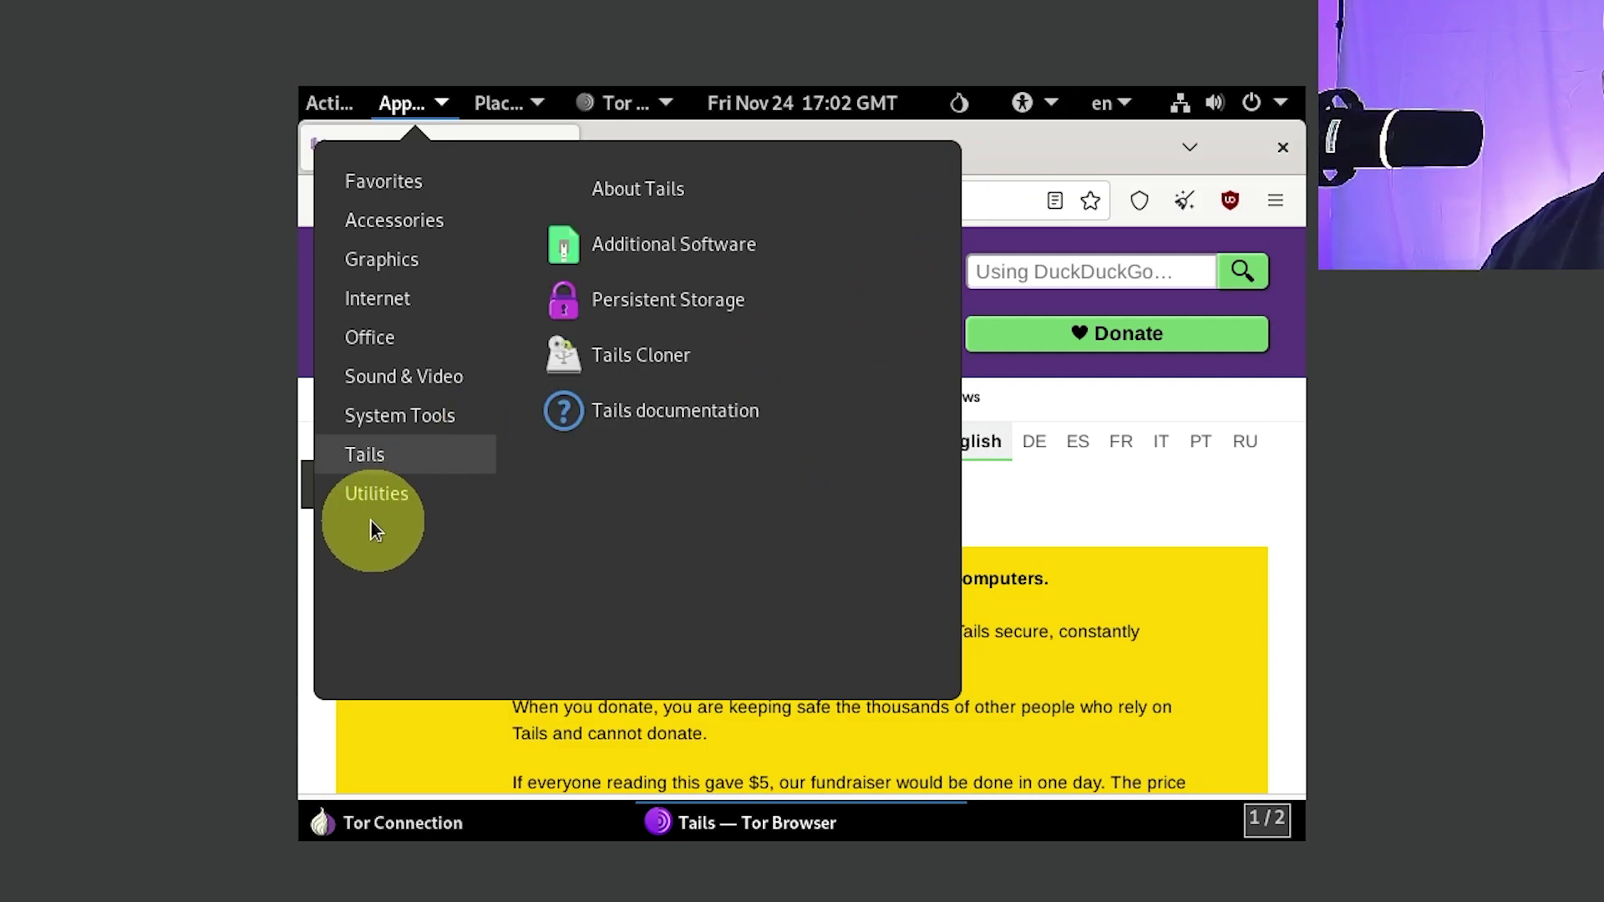
pyautogui.moveTo(372, 501)
pyautogui.scroll(-1, 680, 440)
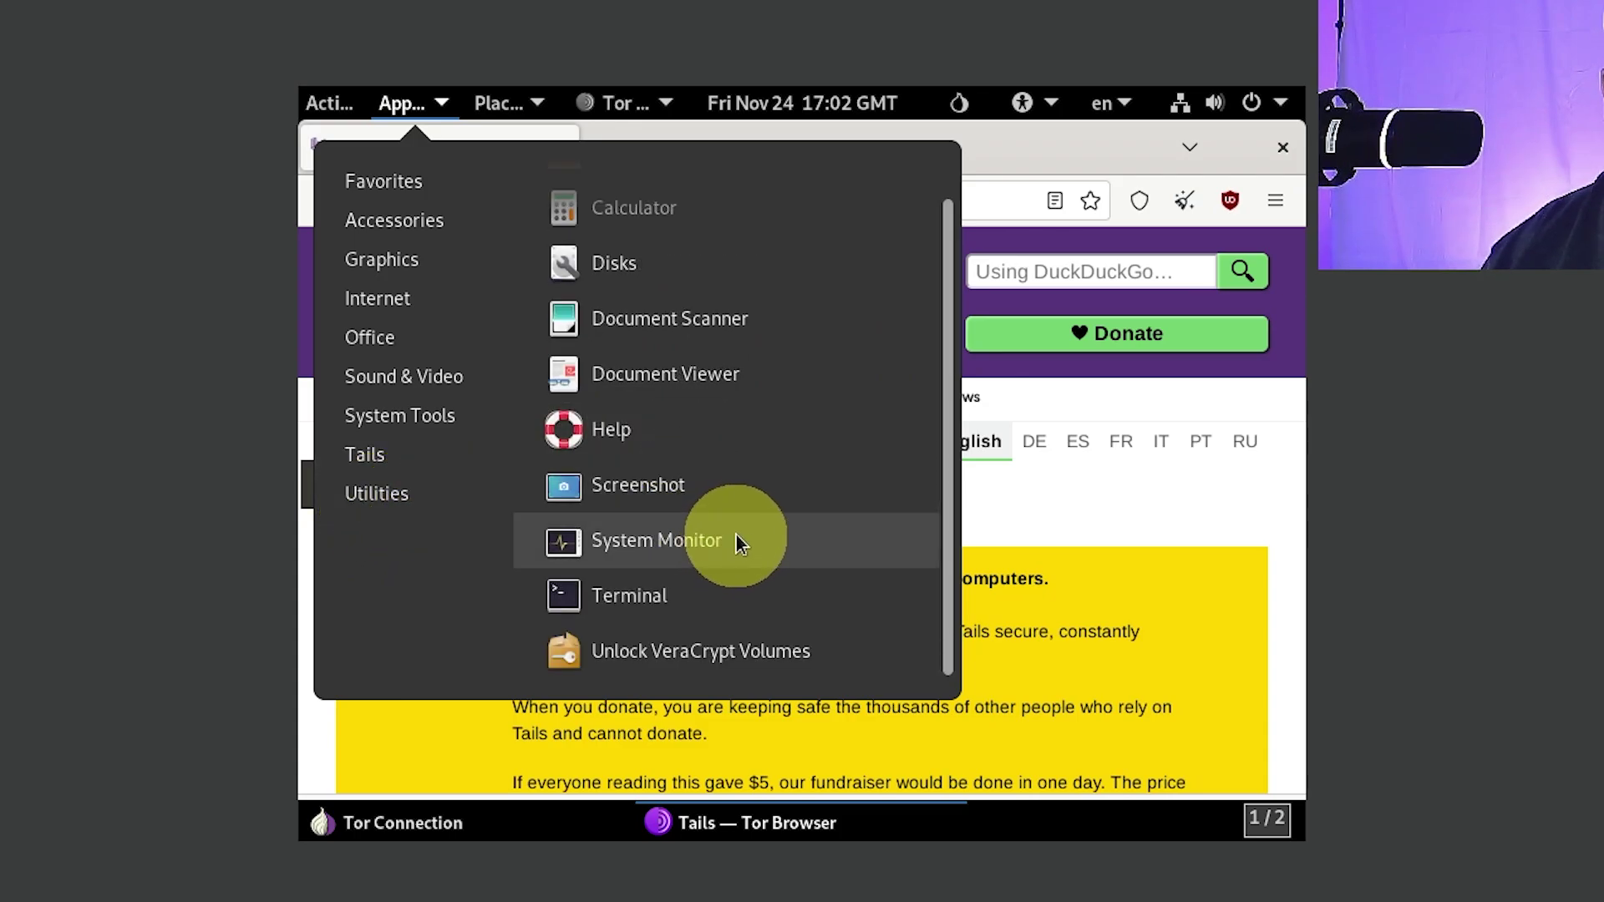
pyautogui.scroll(1, 746, 518)
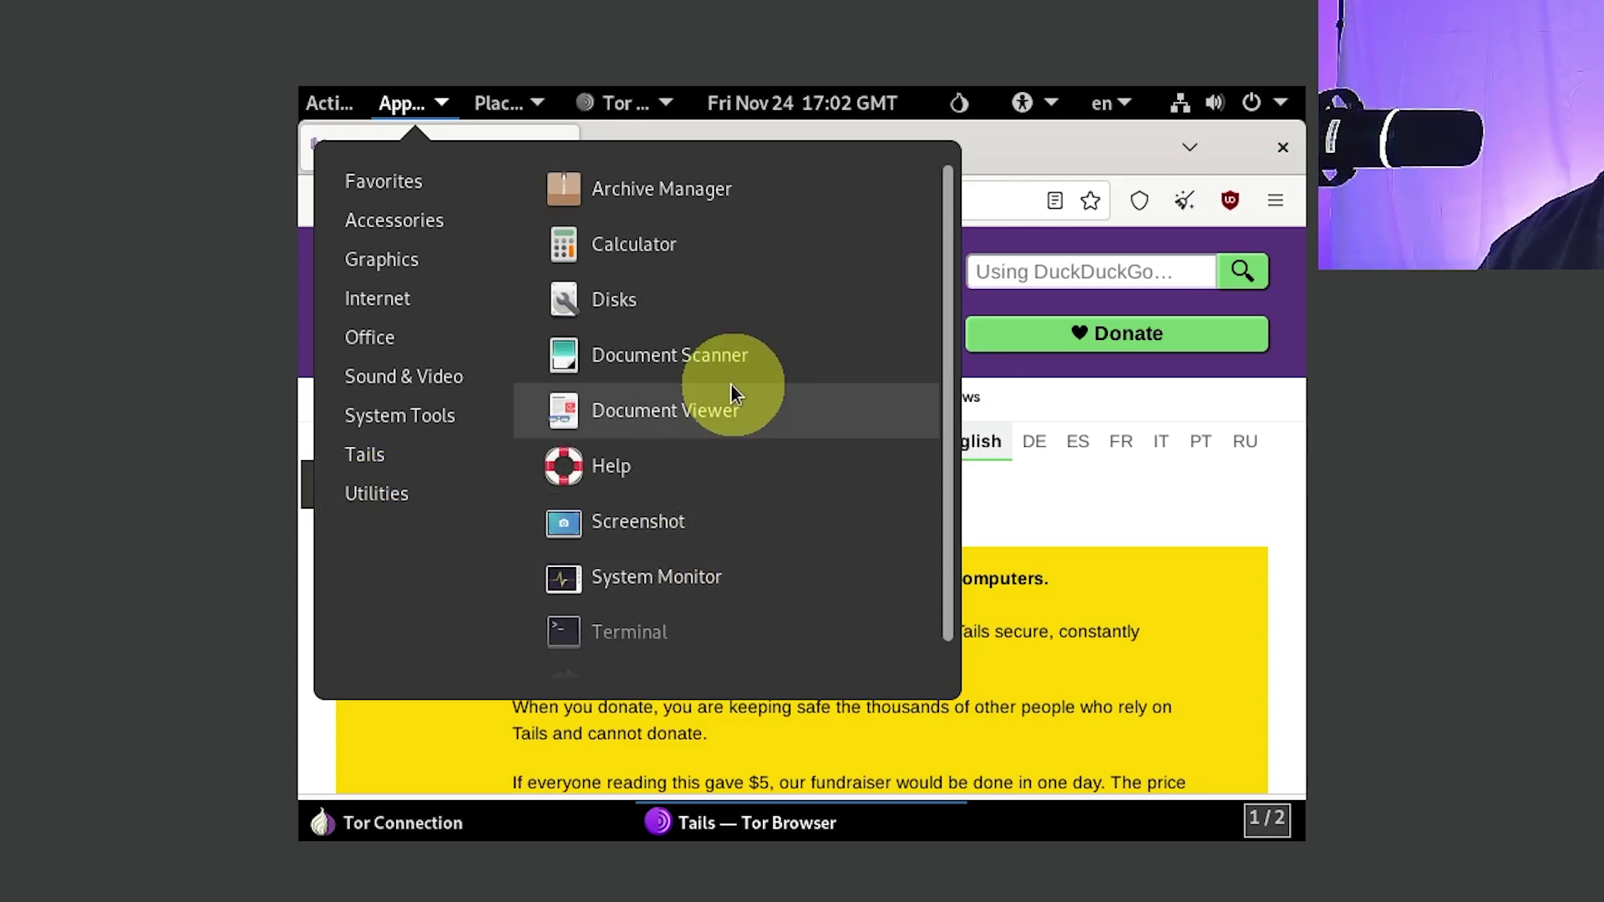